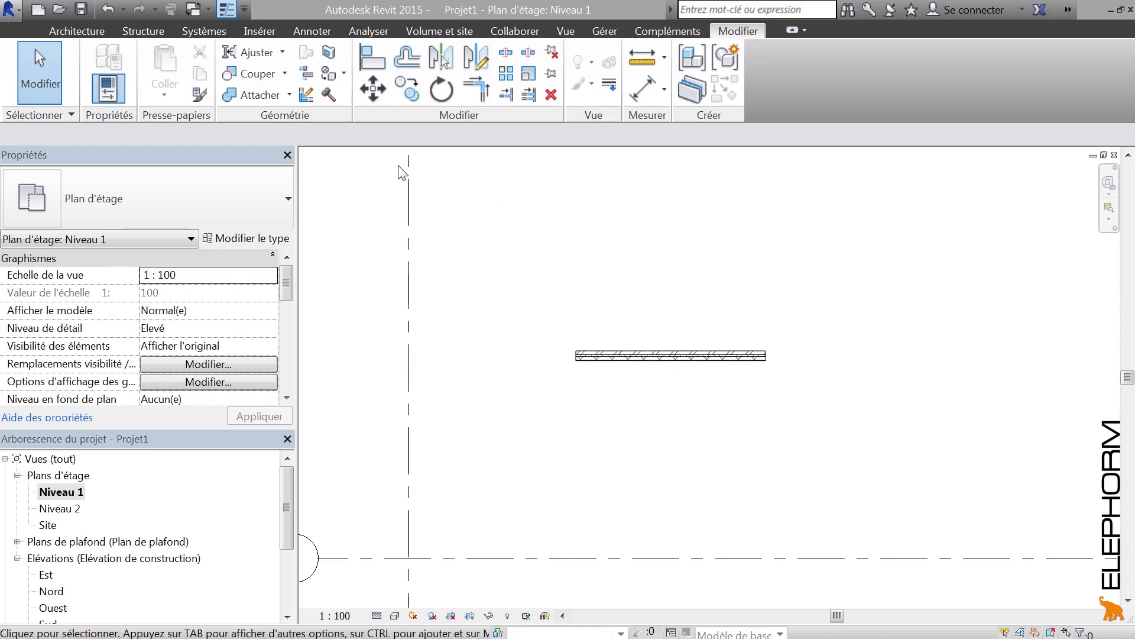
Step: Open the default 3D view, orbit to an angled view, and select the brick wall
{"action": "key", "text": "3"}
{"action": "key", "text": "d"}
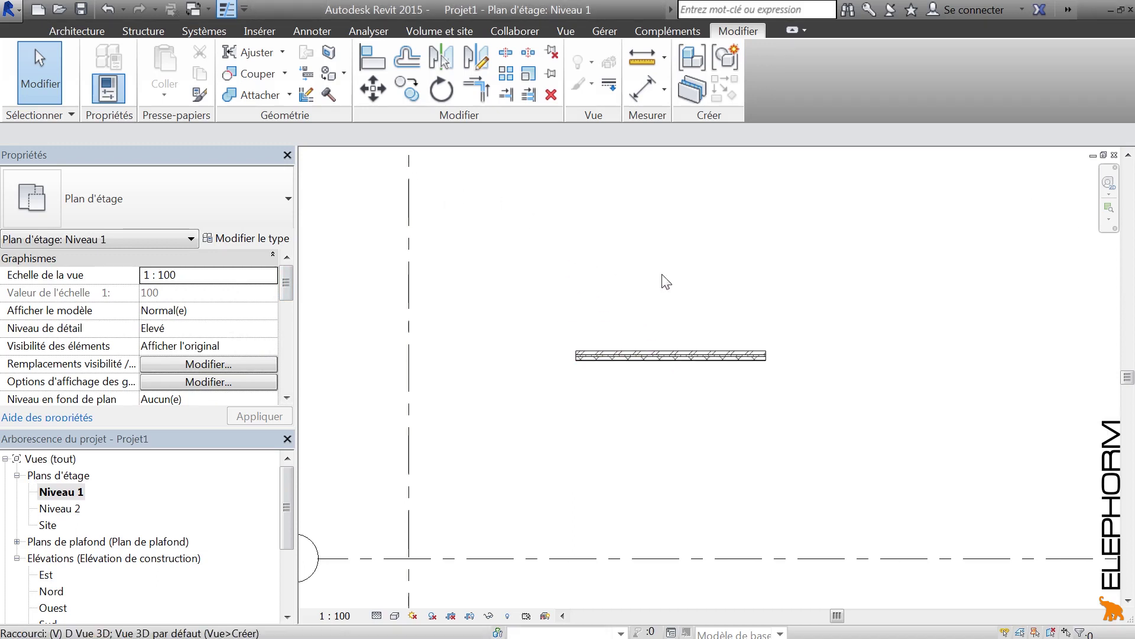
{"action": "mouse_move", "coordinate": [793, 380]}
{"action": "middle_mouse_down", "text": "shift"}
{"action": "mouse_move", "coordinate": [842, 405]}
{"action": "mouse_move", "coordinate": [573, 373]}
{"action": "mouse_move", "coordinate": [621, 383]}
{"action": "mouse_move", "coordinate": [607, 395]}
{"action": "middle_mouse_up", "text": "shift"}
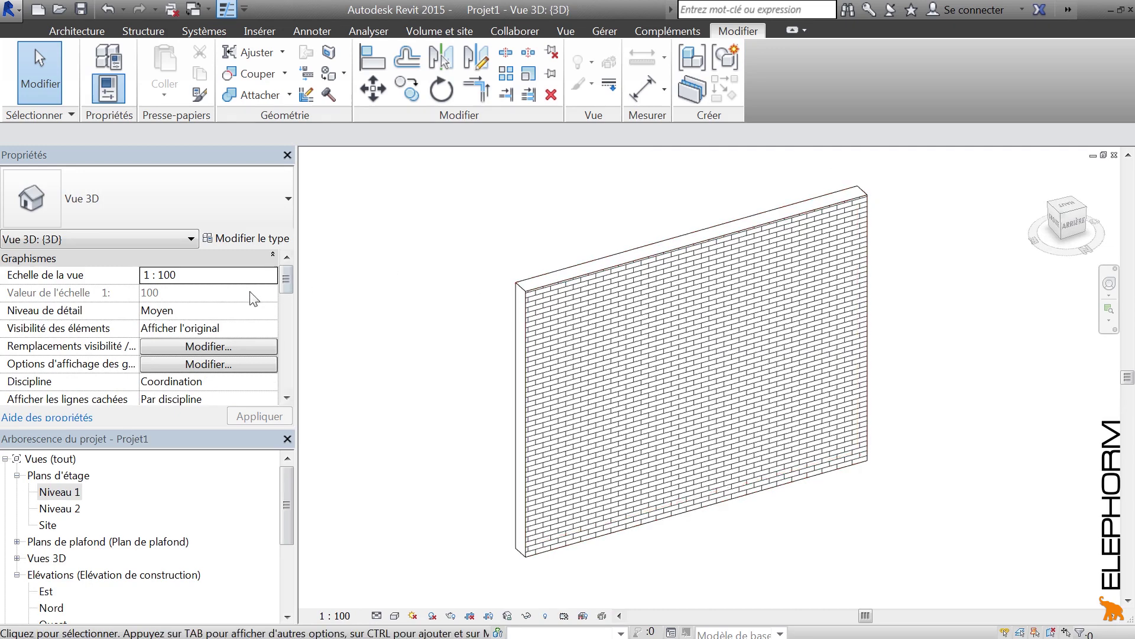
{"action": "left_click", "coordinate": [569, 287]}
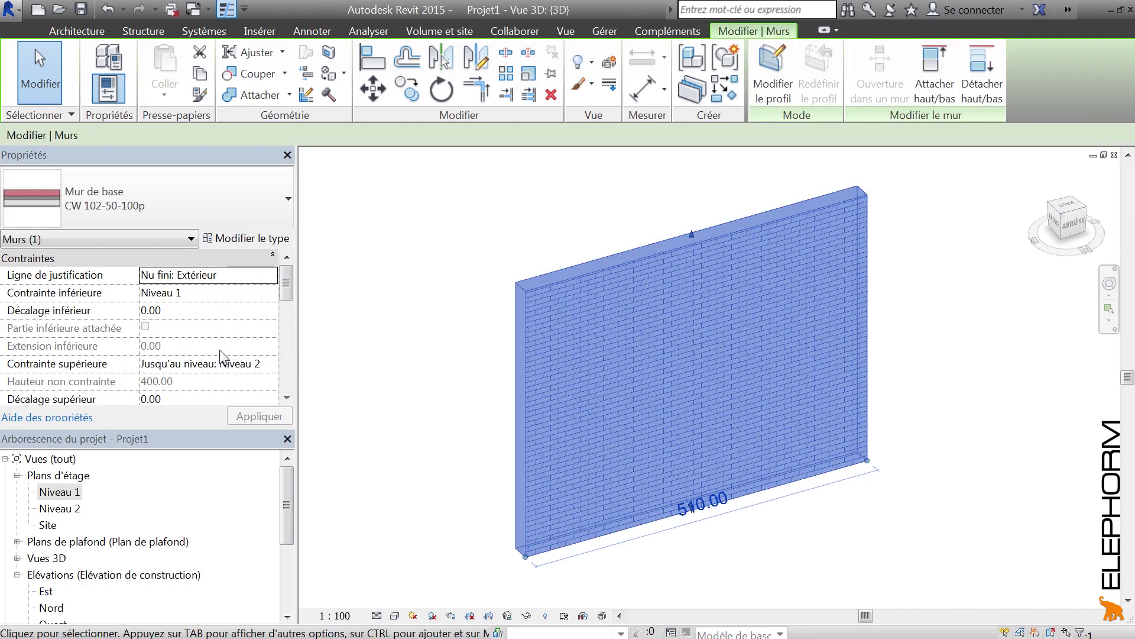
{"action": "left_click", "coordinate": [520, 254]}
{"action": "middle_click_drag", "start_coordinate": [587, 218], "coordinate": [603, 228]}
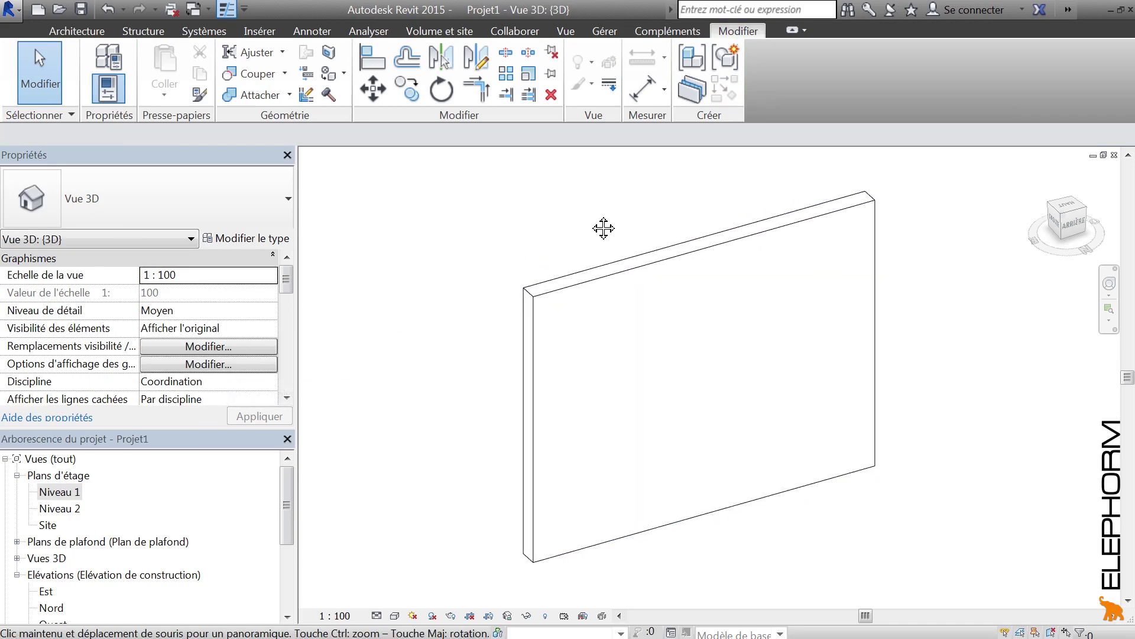
{"action": "left_click", "coordinate": [583, 290]}
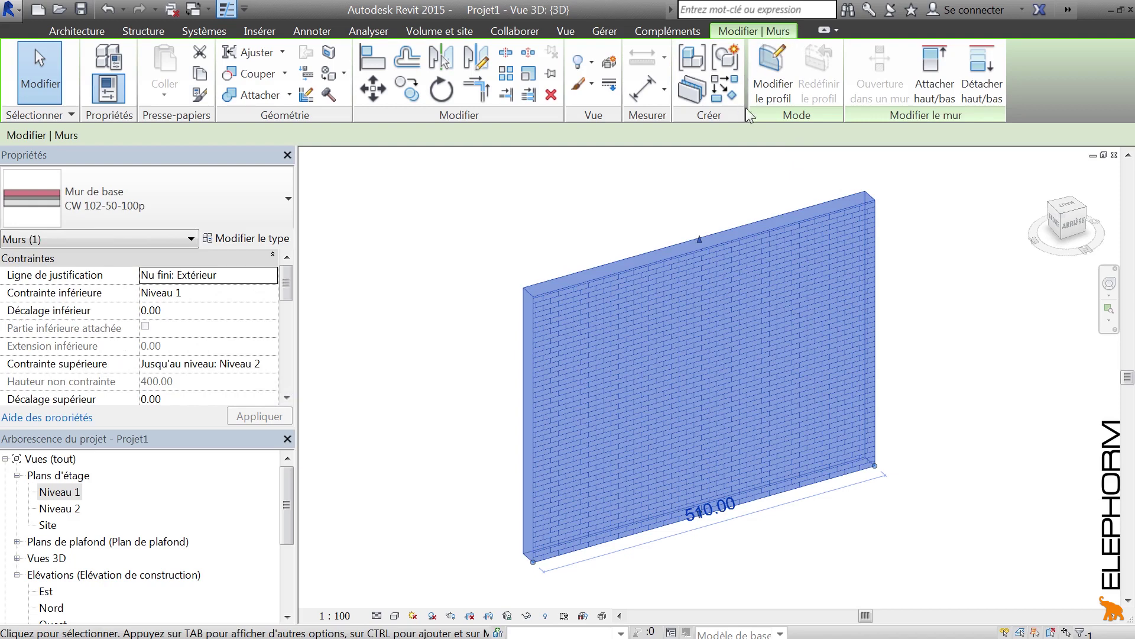
Step: Enter the wall's profile sketch and draw a sloping line from its top-left corner to the right edge
{"action": "left_click", "coordinate": [771, 68]}
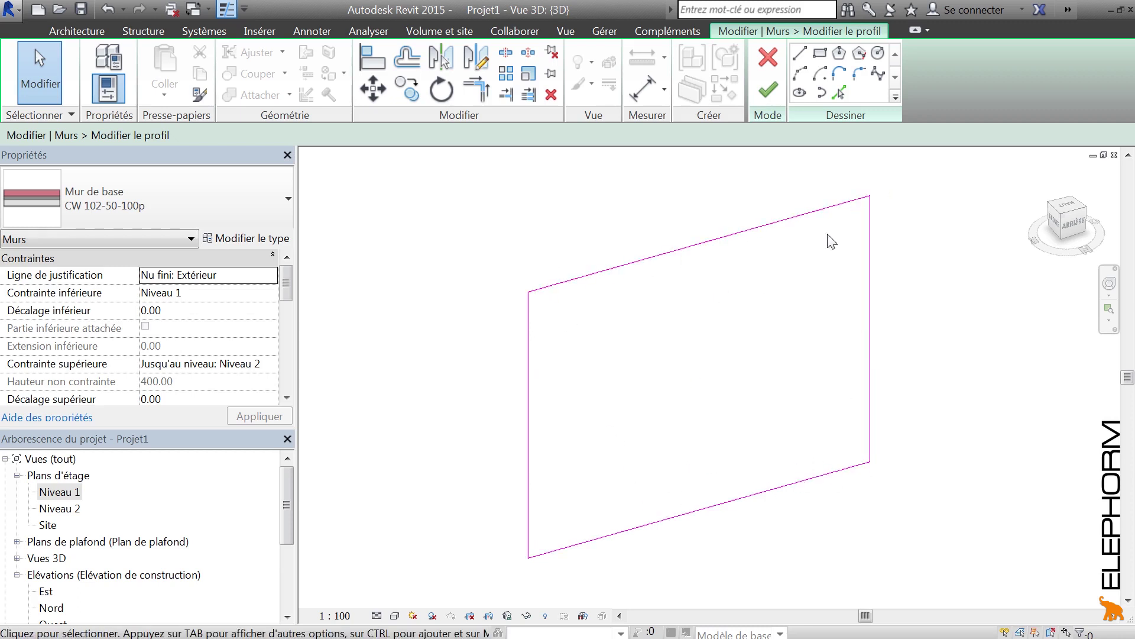
{"action": "left_click", "coordinate": [800, 54]}
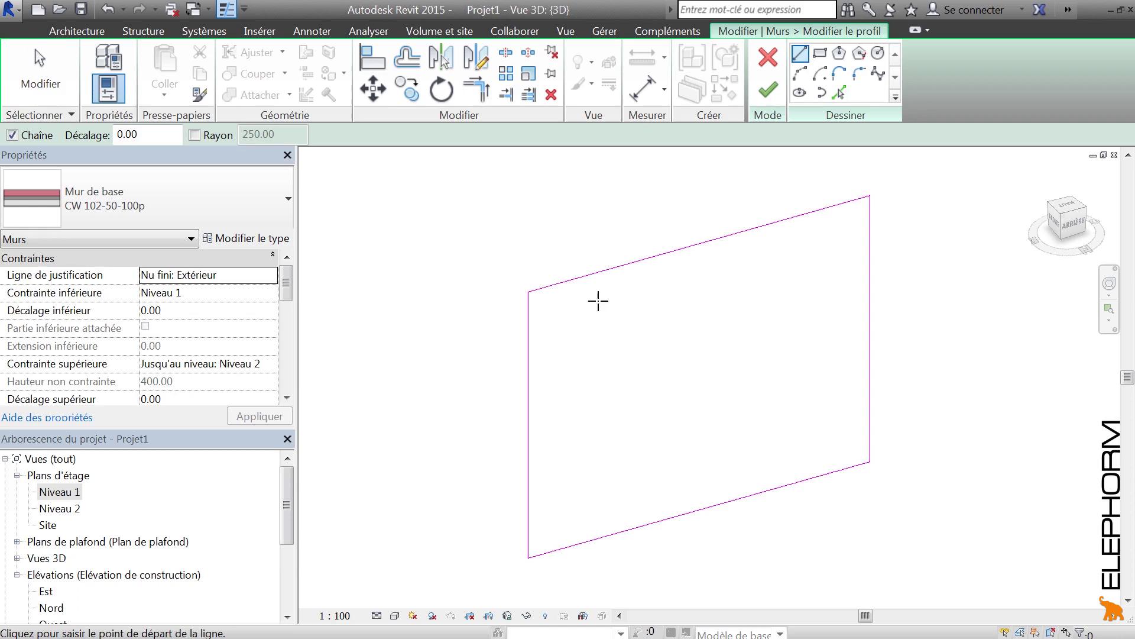
{"action": "left_click", "coordinate": [528, 292]}
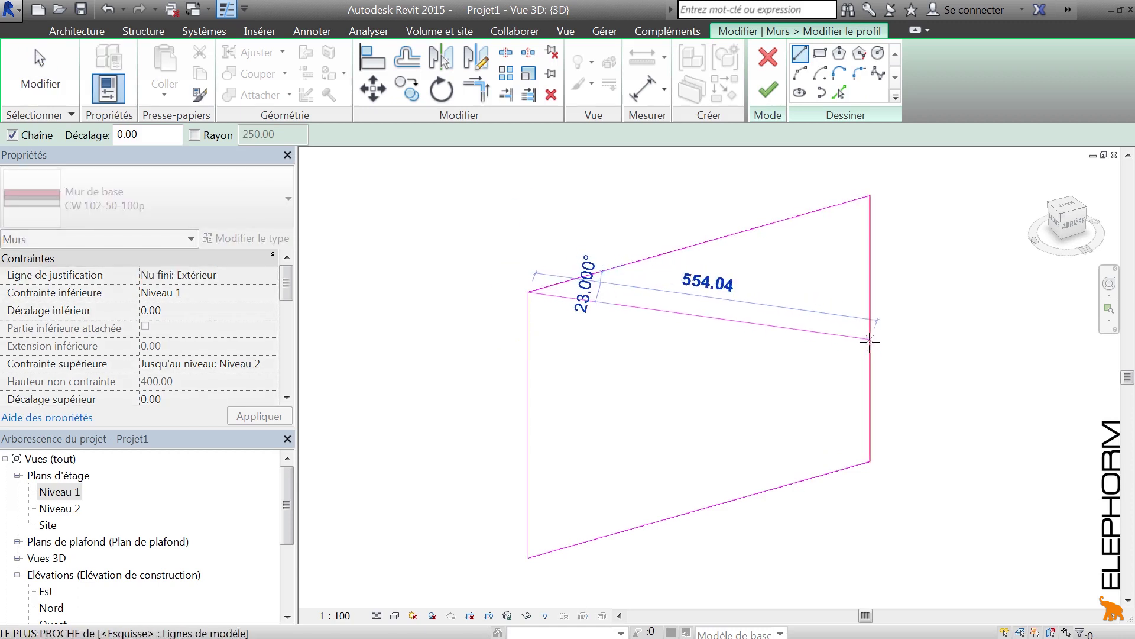
{"action": "left_click", "coordinate": [870, 340]}
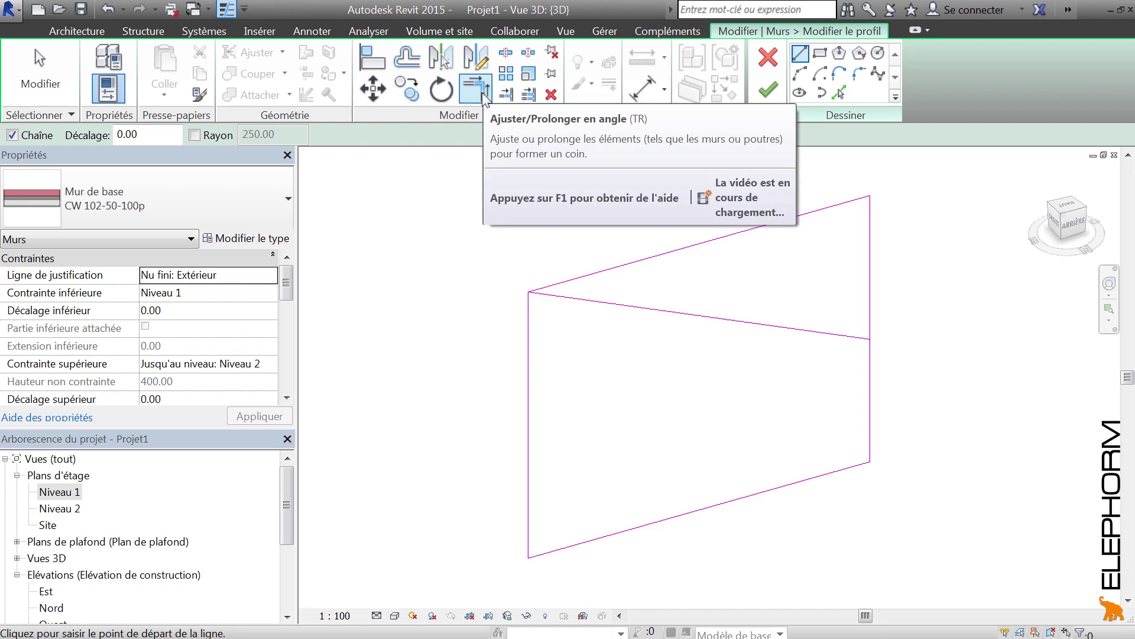
Step: Trim the sloping line into a corner with the profile outline
{"action": "left_click", "coordinate": [482, 92]}
{"action": "left_click", "coordinate": [863, 359]}
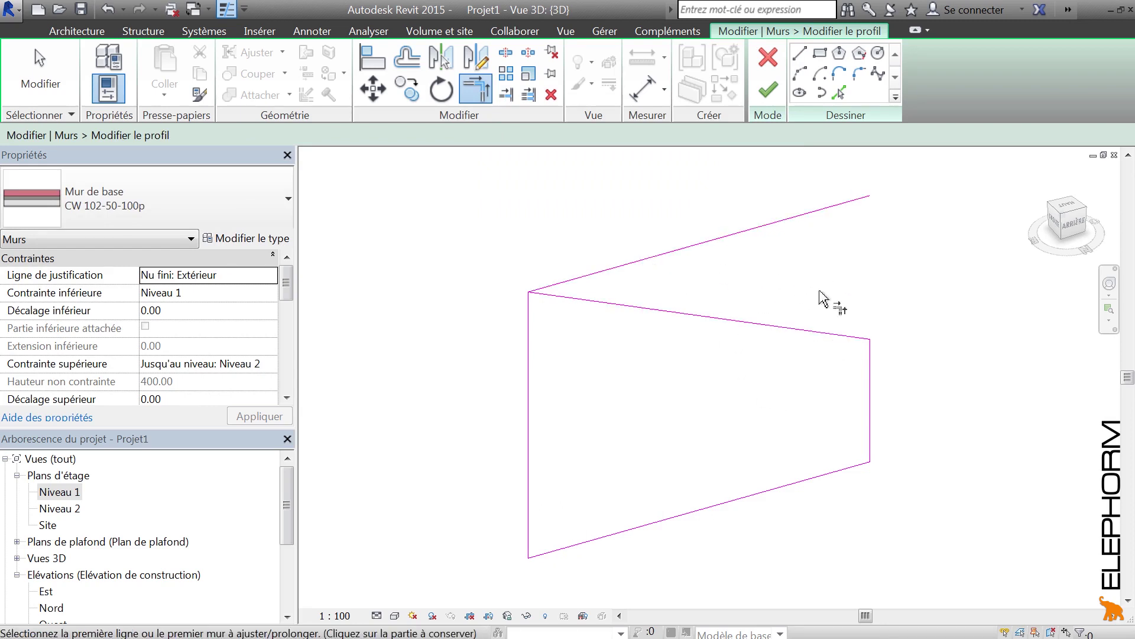
{"action": "key", "text": "Escape"}
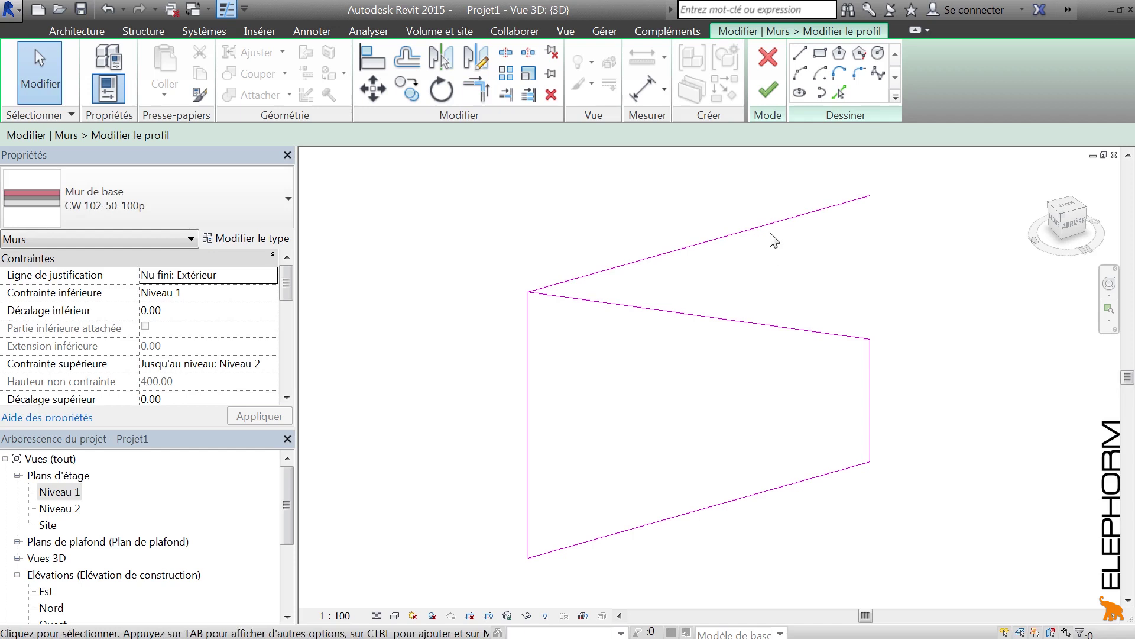
Step: Remove the old top edge of the wall profile
{"action": "left_click", "coordinate": [770, 229]}
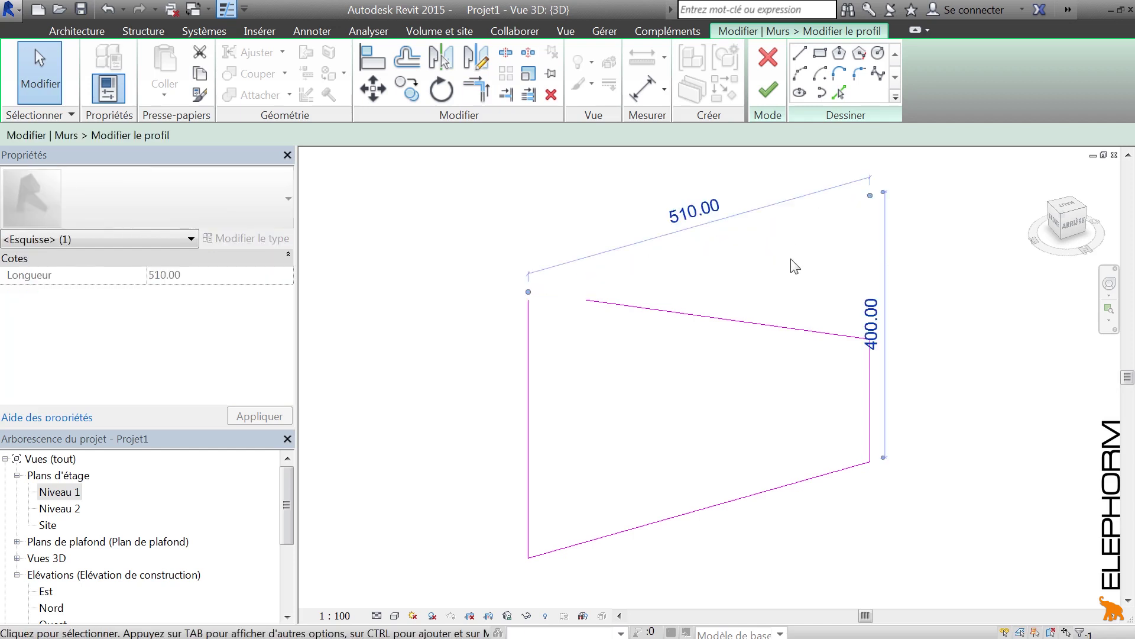
{"action": "key", "text": "Delete"}
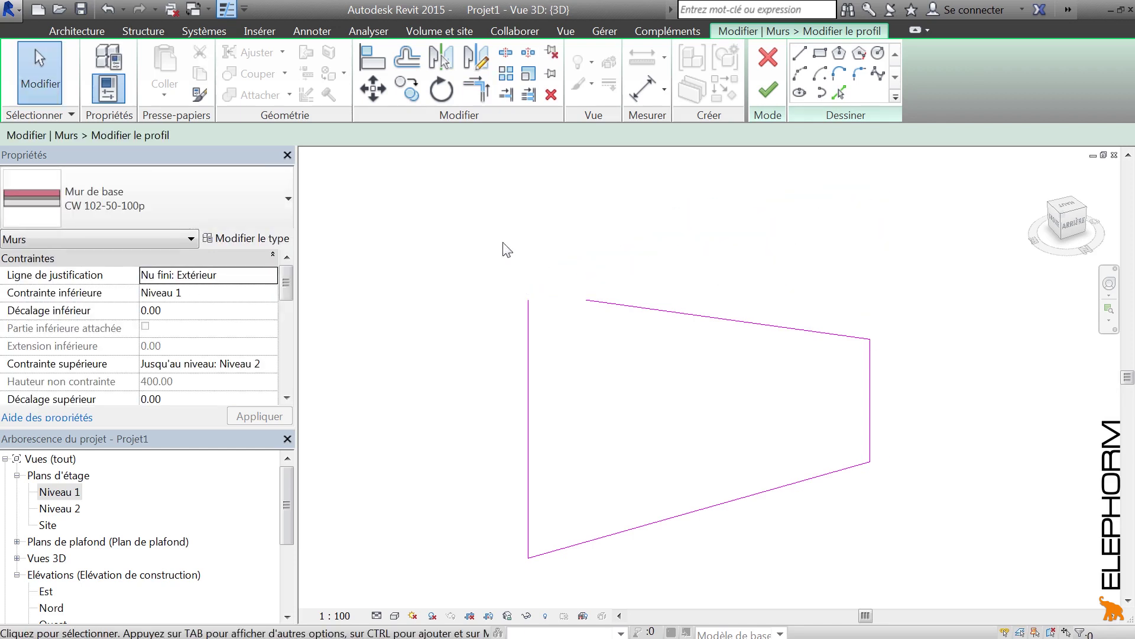
{"action": "key", "text": "ctrl+z"}
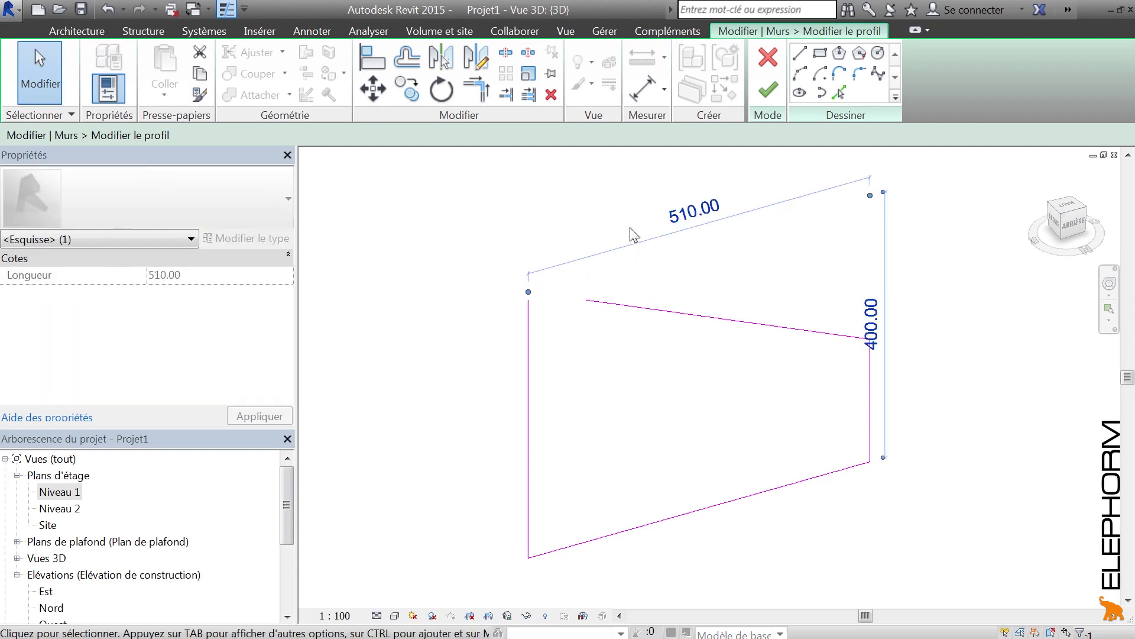
{"action": "key", "text": "Escape"}
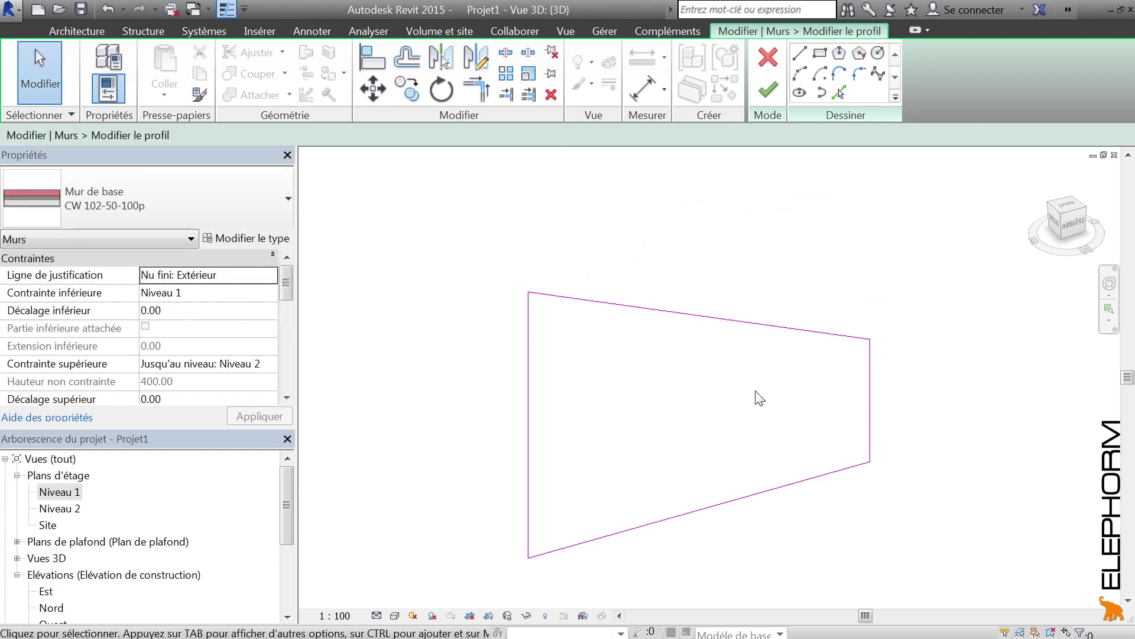
{"action": "mouse_move", "coordinate": [759, 397]}
{"action": "middle_mouse_down"}
{"action": "mouse_move", "coordinate": [819, 373]}
{"action": "mouse_move", "coordinate": [811, 400]}
{"action": "middle_mouse_up"}
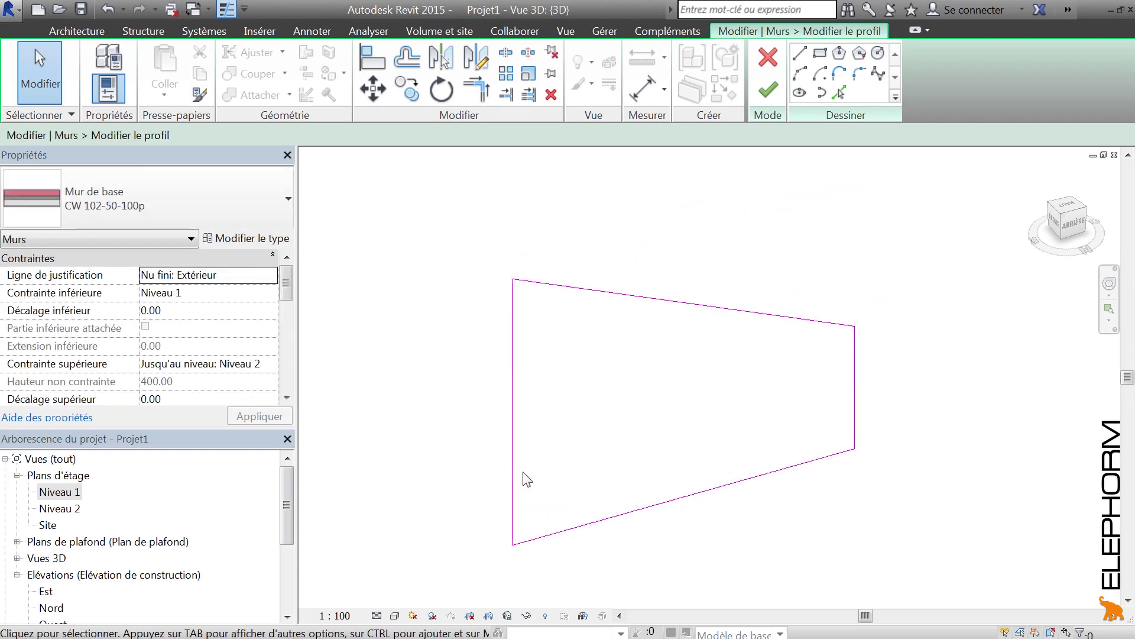
Step: Apply the sloped profile, then reset the wall to its original rectangular profile
{"action": "left_click", "coordinate": [769, 90]}
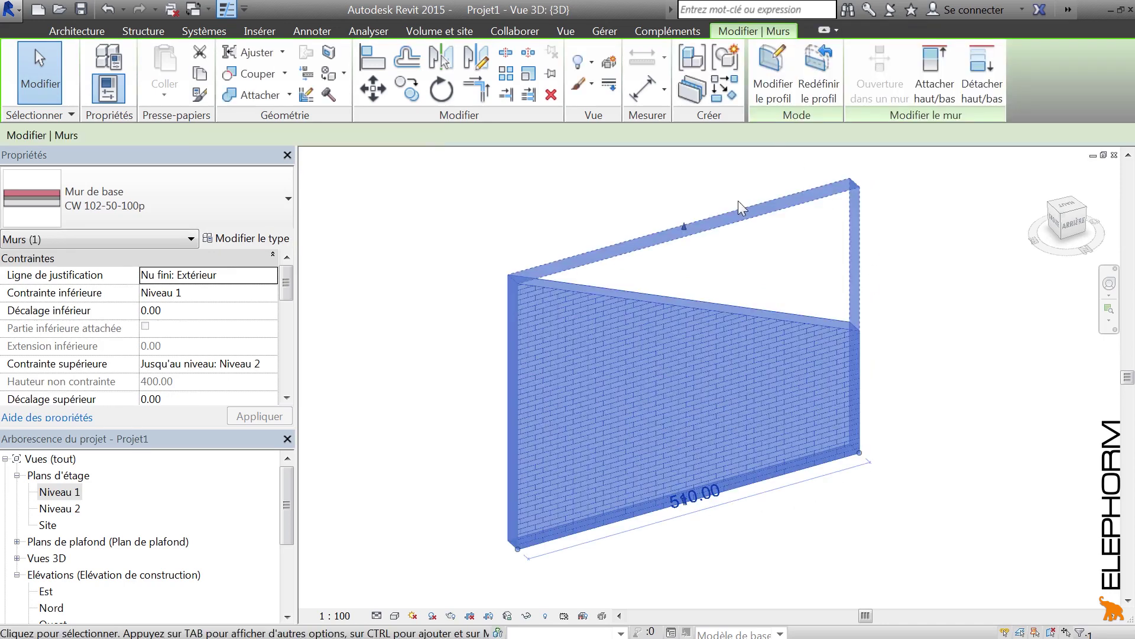
{"action": "left_click", "coordinate": [927, 484]}
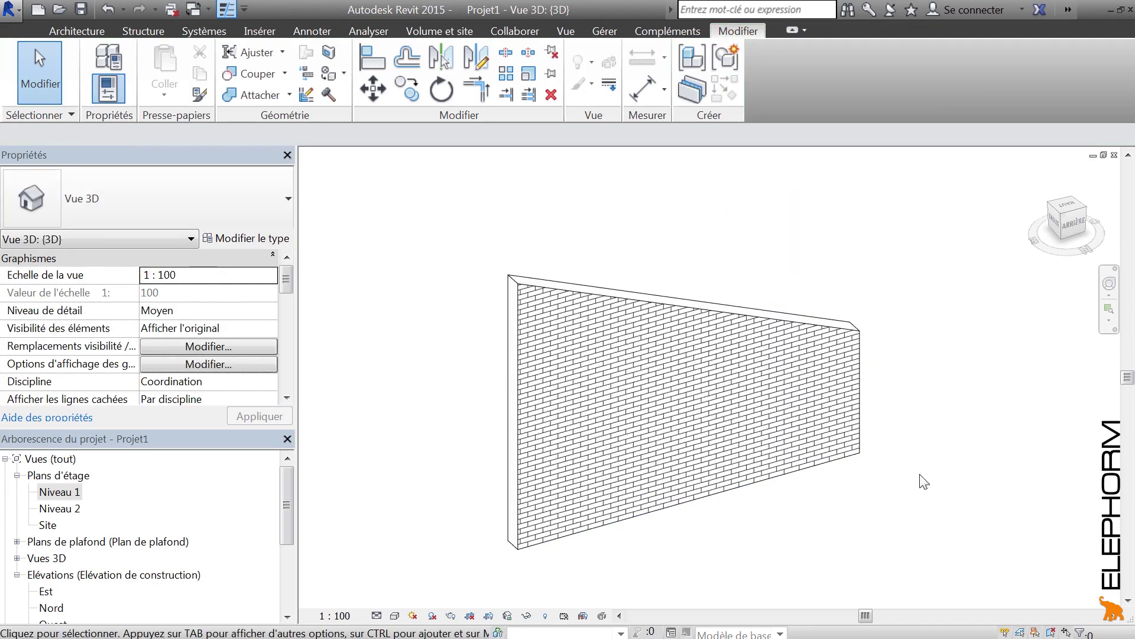
{"action": "left_click", "coordinate": [838, 335]}
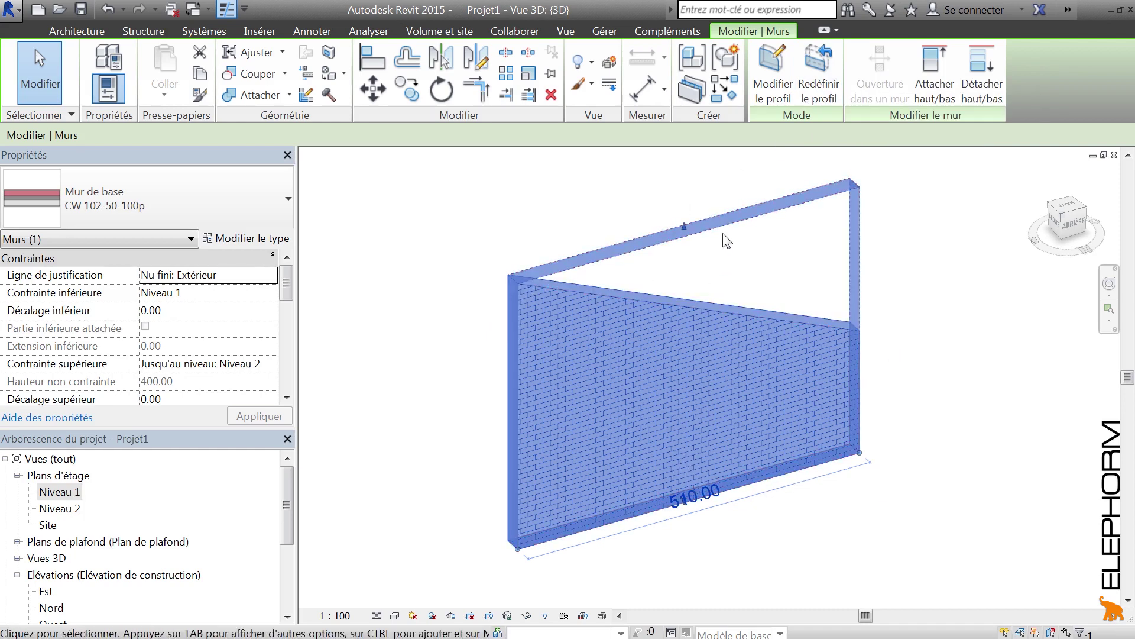
{"action": "left_click", "coordinate": [816, 91]}
{"action": "left_click", "coordinate": [940, 332]}
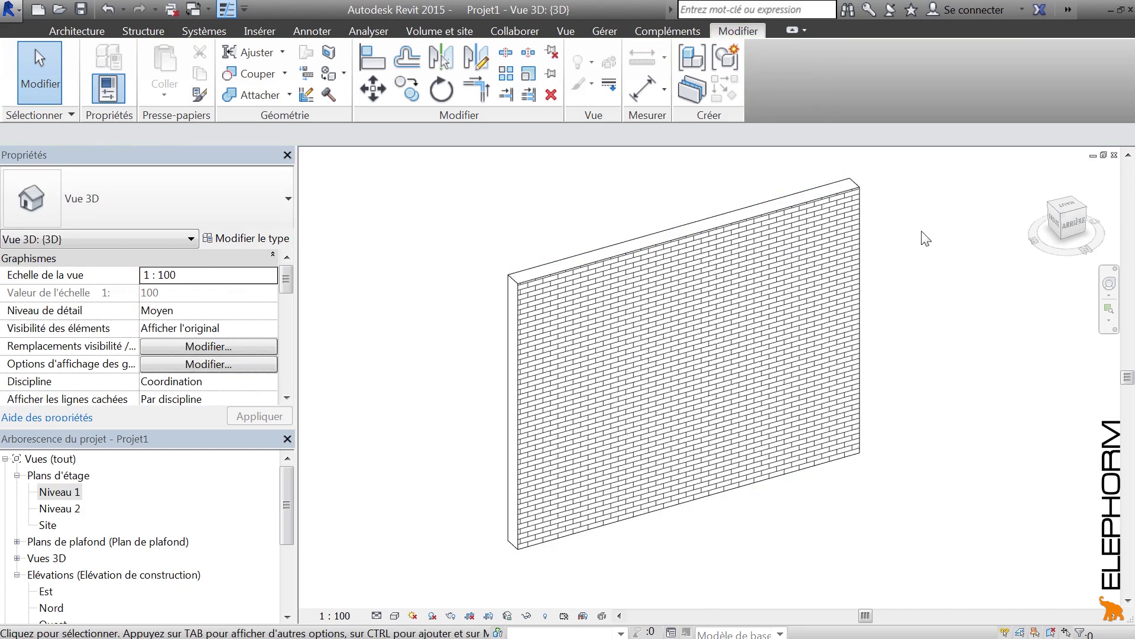
Step: Reopen the wall profile and sketch a large arc cutout plus a tangent arc along the top edge
{"action": "left_click", "coordinate": [771, 216]}
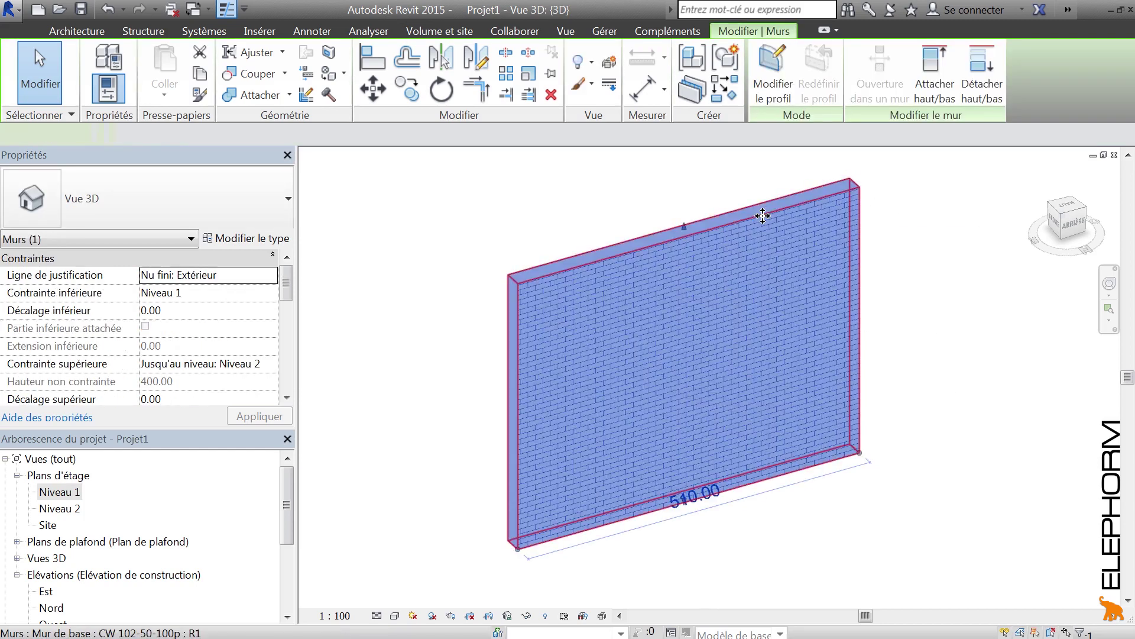
{"action": "left_click", "coordinate": [777, 91]}
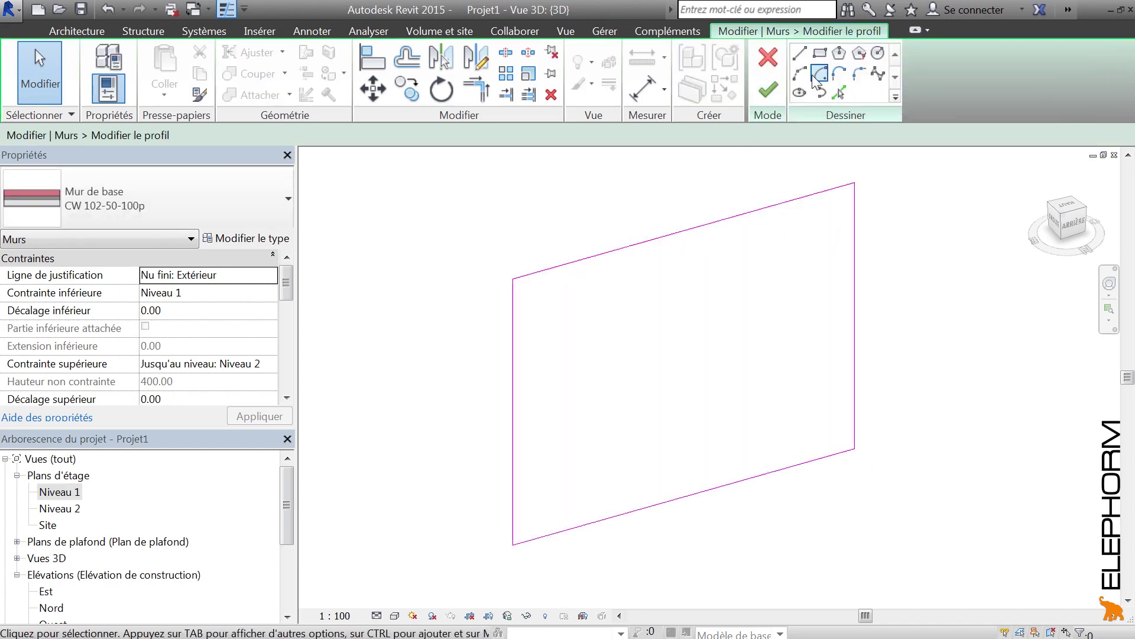
{"action": "left_click", "coordinate": [801, 72]}
{"action": "left_click", "coordinate": [577, 262]}
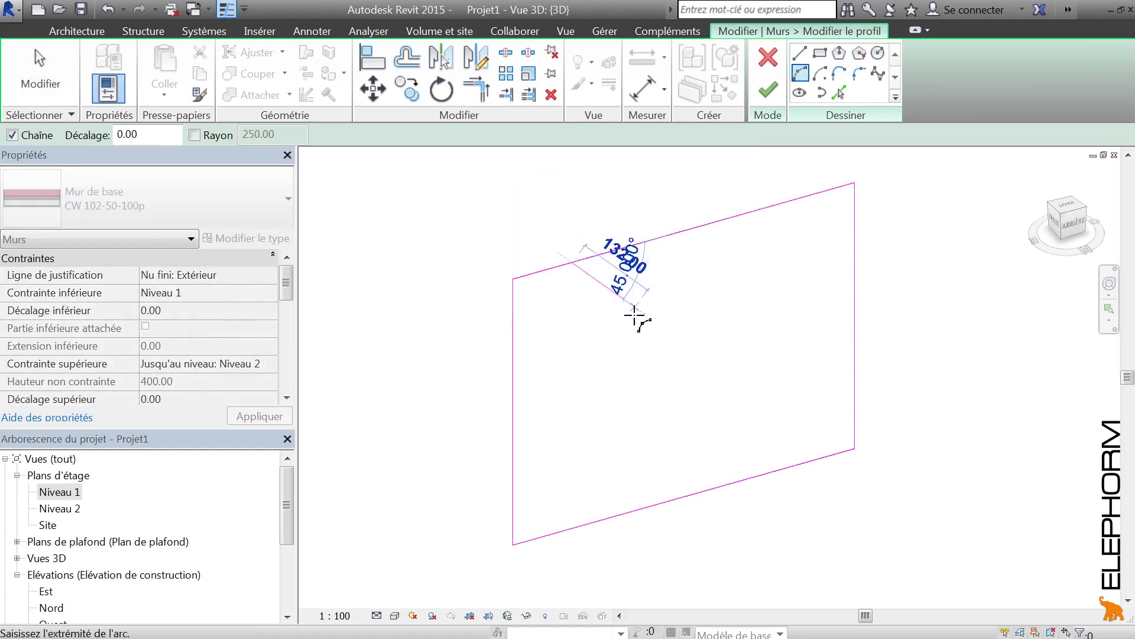
{"action": "left_click", "coordinate": [690, 351]}
{"action": "left_click", "coordinate": [616, 342]}
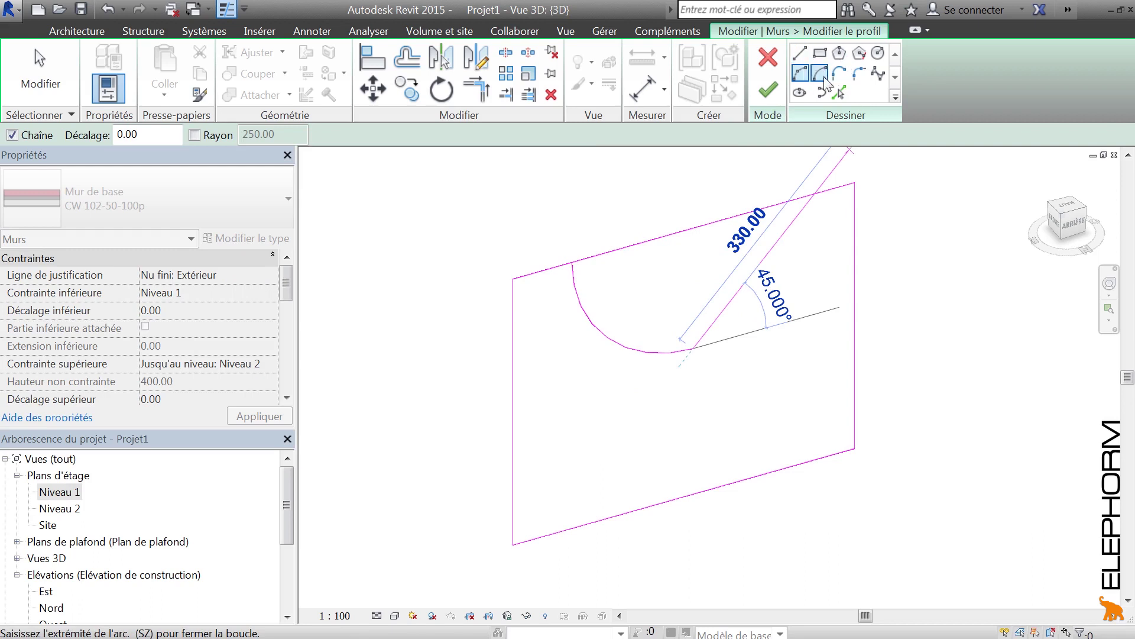
{"action": "left_click", "coordinate": [841, 75]}
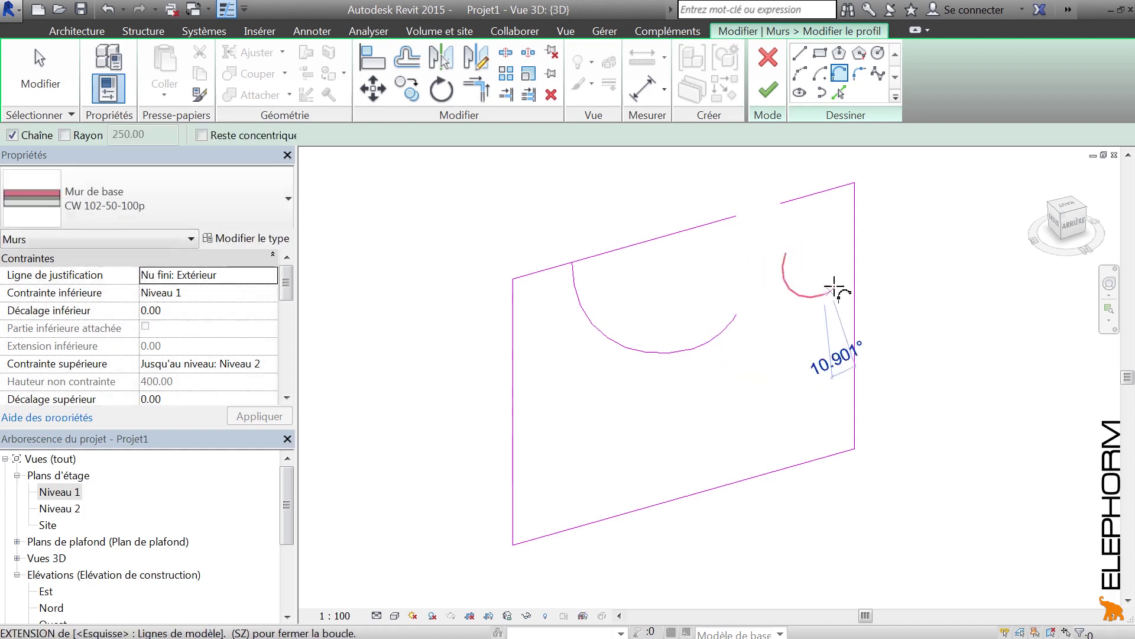
{"action": "left_click", "coordinate": [785, 255]}
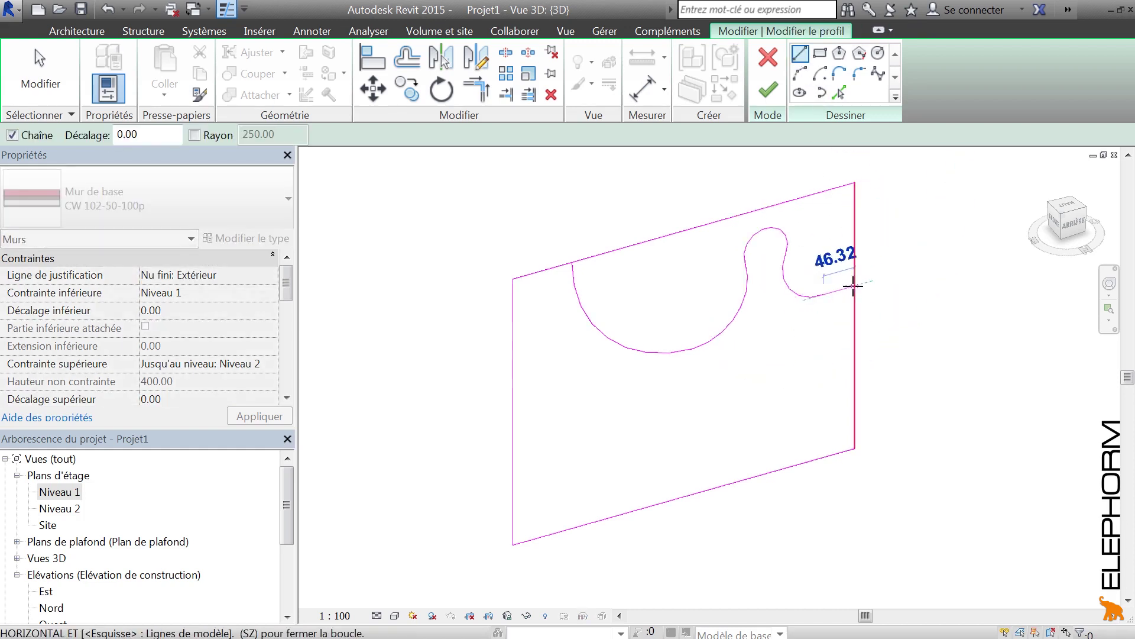
{"action": "left_click", "coordinate": [855, 286]}
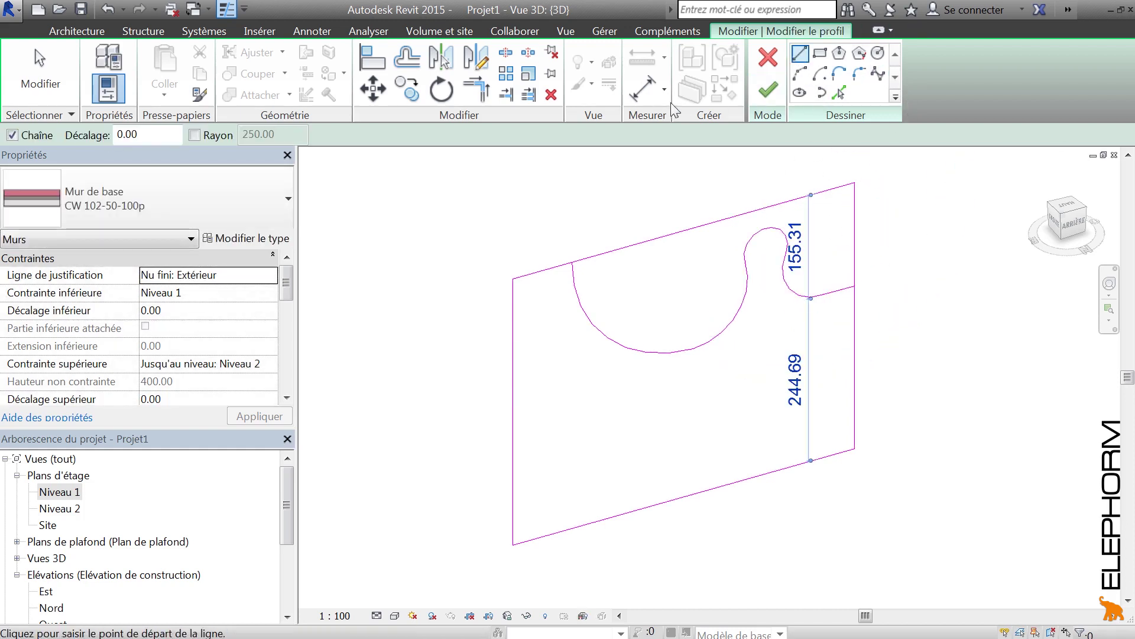
Step: Trim the open corners to close the curved outline and finish the profile edit
{"action": "left_click", "coordinate": [476, 89]}
{"action": "left_click", "coordinate": [575, 275]}
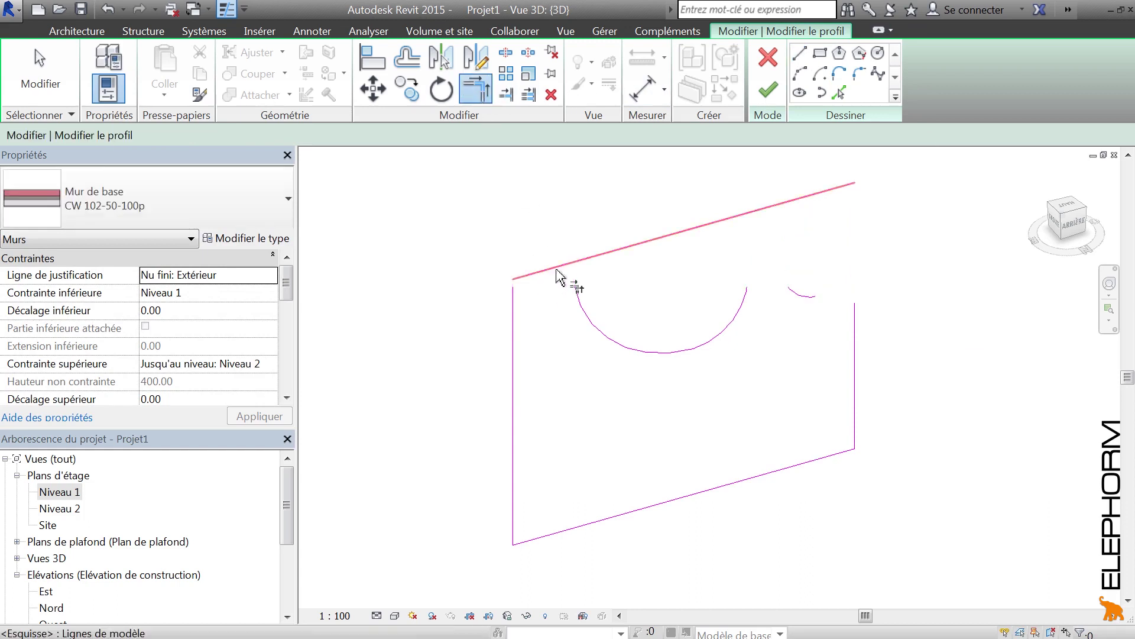
{"action": "left_click", "coordinate": [575, 275]}
{"action": "left_click", "coordinate": [855, 304]}
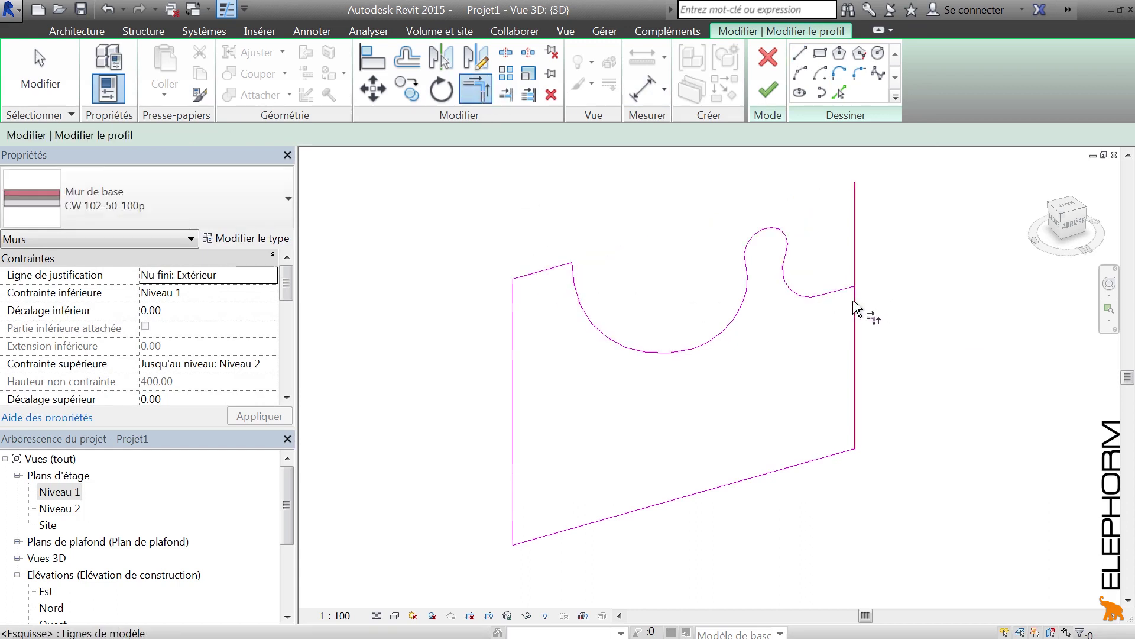
{"action": "left_click", "coordinate": [850, 294]}
{"action": "mouse_move", "coordinate": [926, 373]}
{"action": "middle_mouse_down", "text": "shift"}
{"action": "mouse_move", "coordinate": [749, 339]}
{"action": "mouse_move", "coordinate": [743, 203]}
{"action": "mouse_move", "coordinate": [881, 343]}
{"action": "mouse_move", "coordinate": [900, 324]}
{"action": "middle_mouse_up", "text": "shift"}
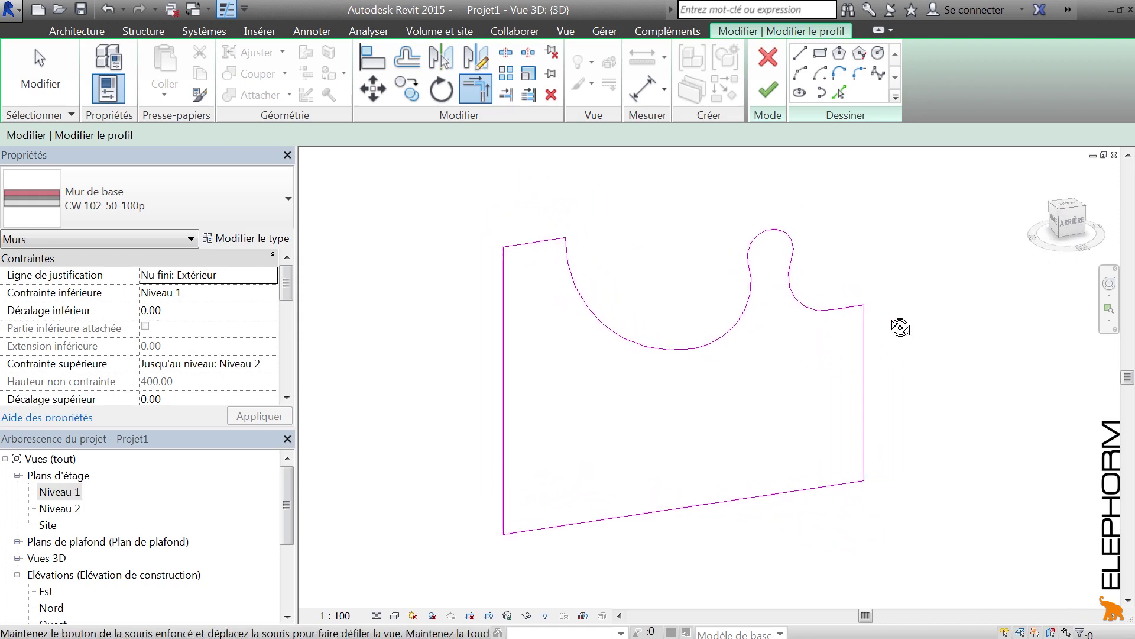
{"action": "left_click", "coordinate": [778, 88]}
Step: Sketch a radius 92 circle in the wall's lower right and finish the profile to cut the hole
{"action": "left_click", "coordinate": [970, 304]}
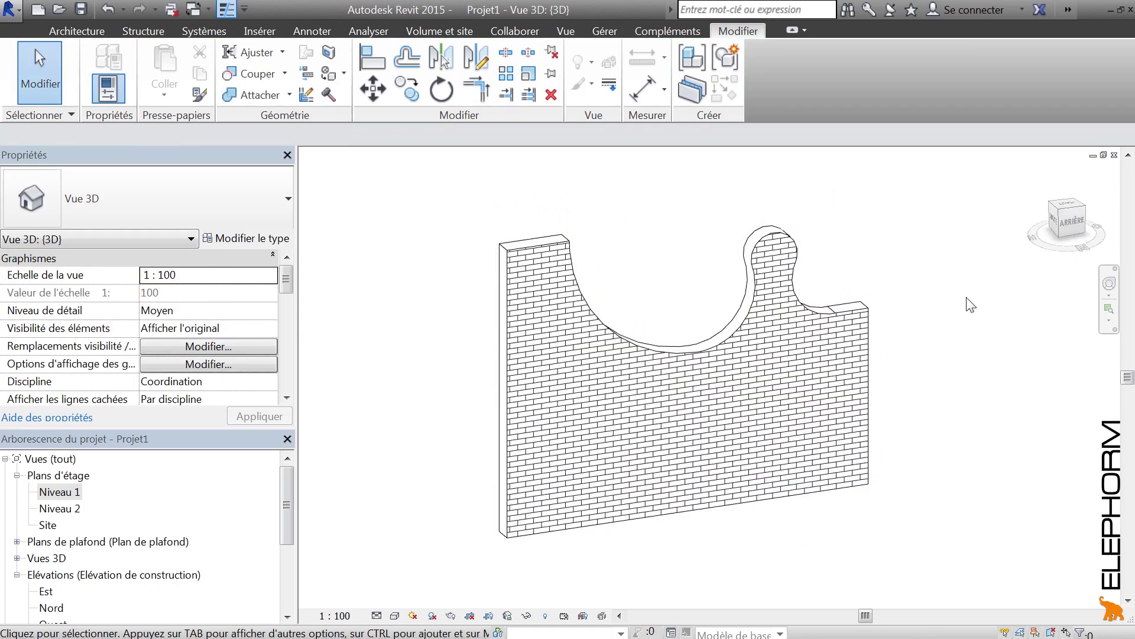
{"action": "left_click", "coordinate": [766, 234]}
{"action": "left_click", "coordinate": [782, 87]}
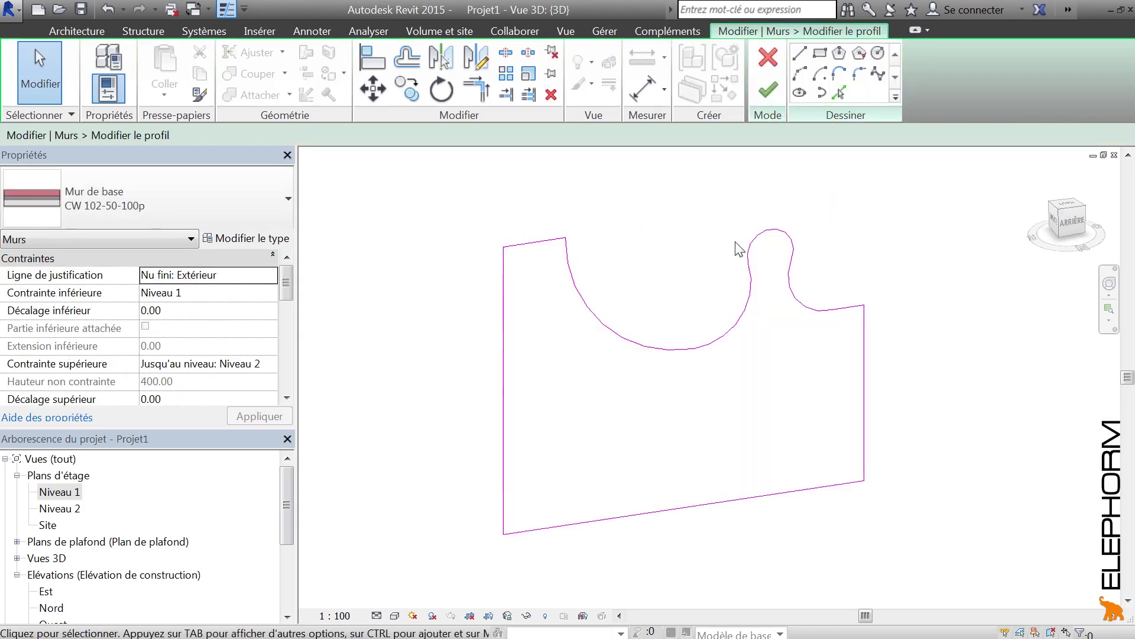
{"action": "middle_click_drag", "start_coordinate": [770, 441], "coordinate": [801, 436], "text": "shift"}
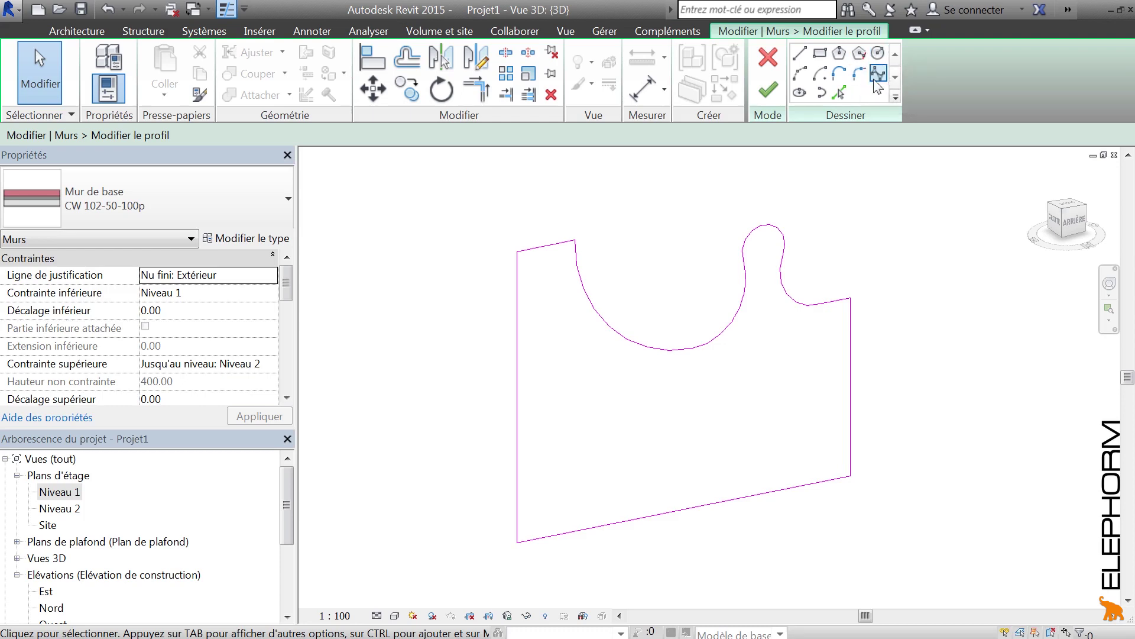
{"action": "left_click", "coordinate": [879, 54]}
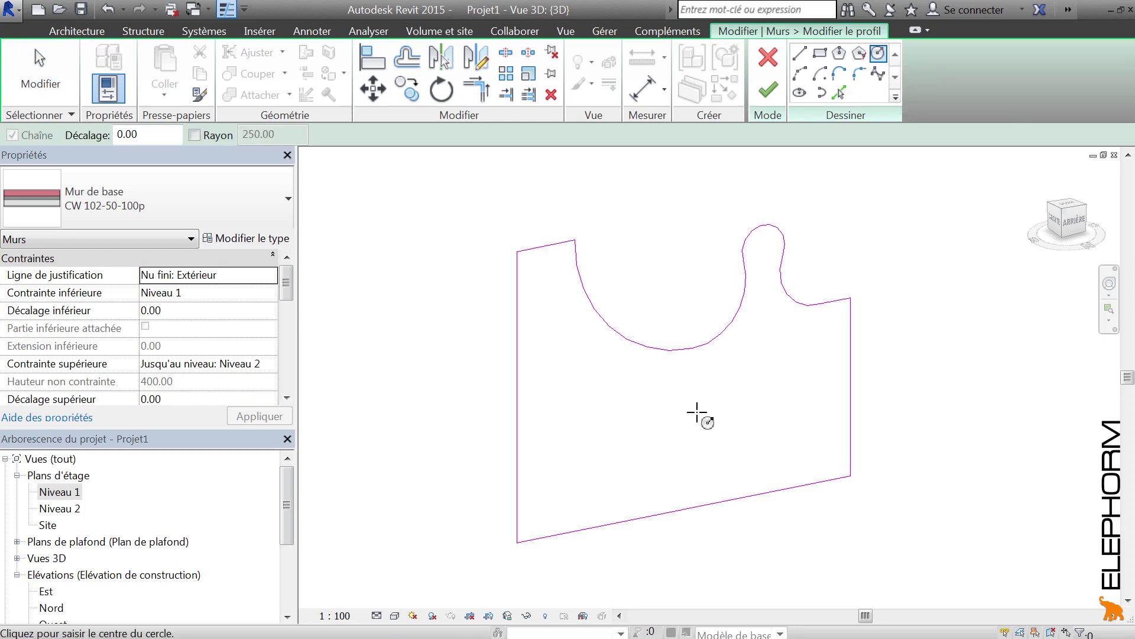
{"action": "left_click", "coordinate": [764, 409]}
{"action": "left_click", "coordinate": [807, 355]}
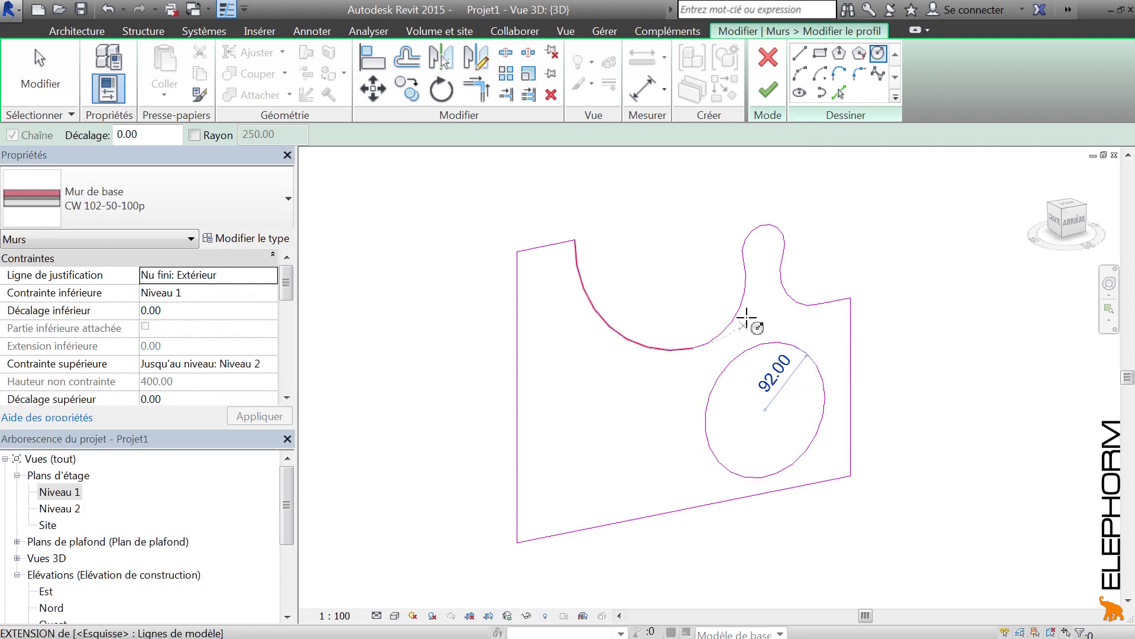
{"action": "left_click", "coordinate": [768, 90]}
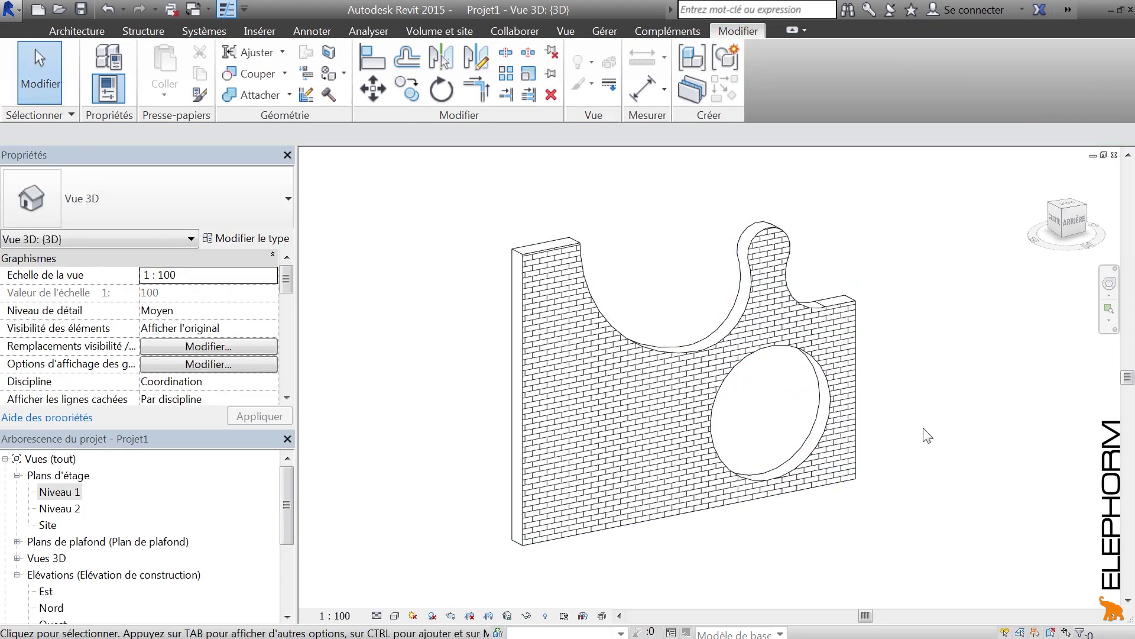
Step: Reopen the wall profile and sketch a freeform spline running from left of the wall downward
{"action": "left_click", "coordinate": [839, 367]}
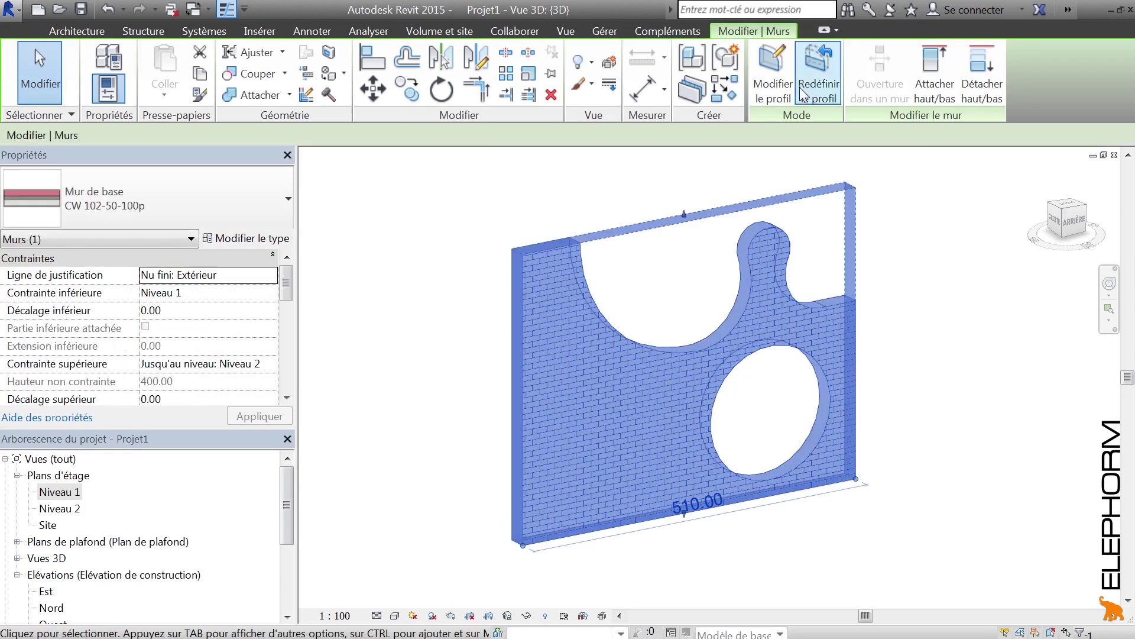
{"action": "left_click", "coordinate": [775, 83]}
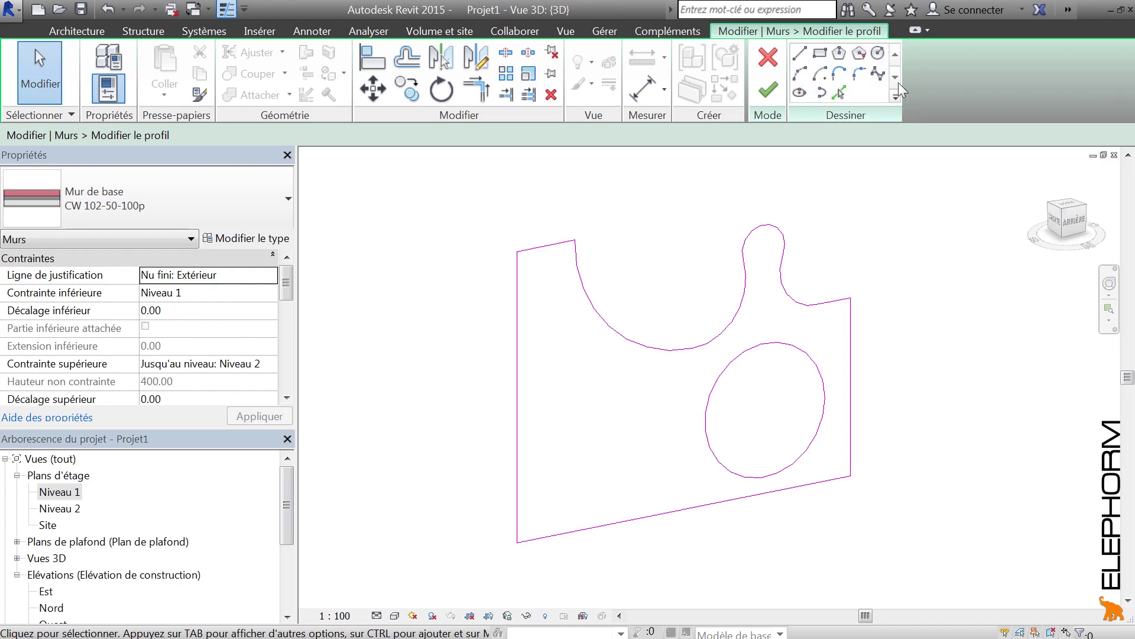
{"action": "left_click", "coordinate": [880, 80]}
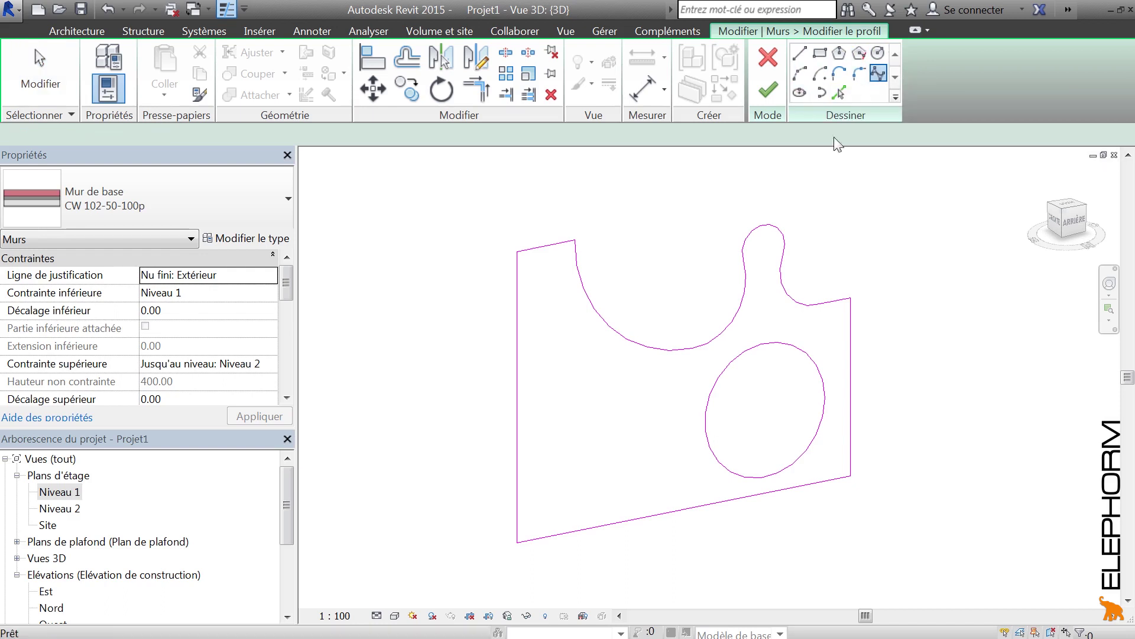
{"action": "left_click", "coordinate": [506, 341]}
{"action": "left_click", "coordinate": [593, 408]}
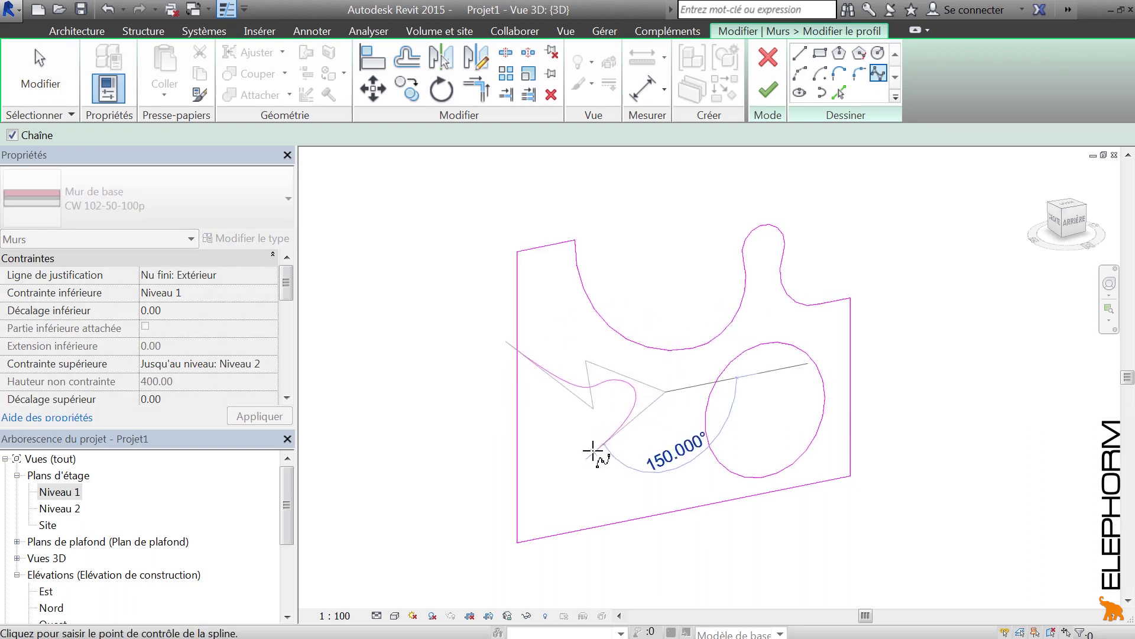
{"action": "key", "text": "Escape"}
{"action": "left_click", "coordinate": [657, 472]}
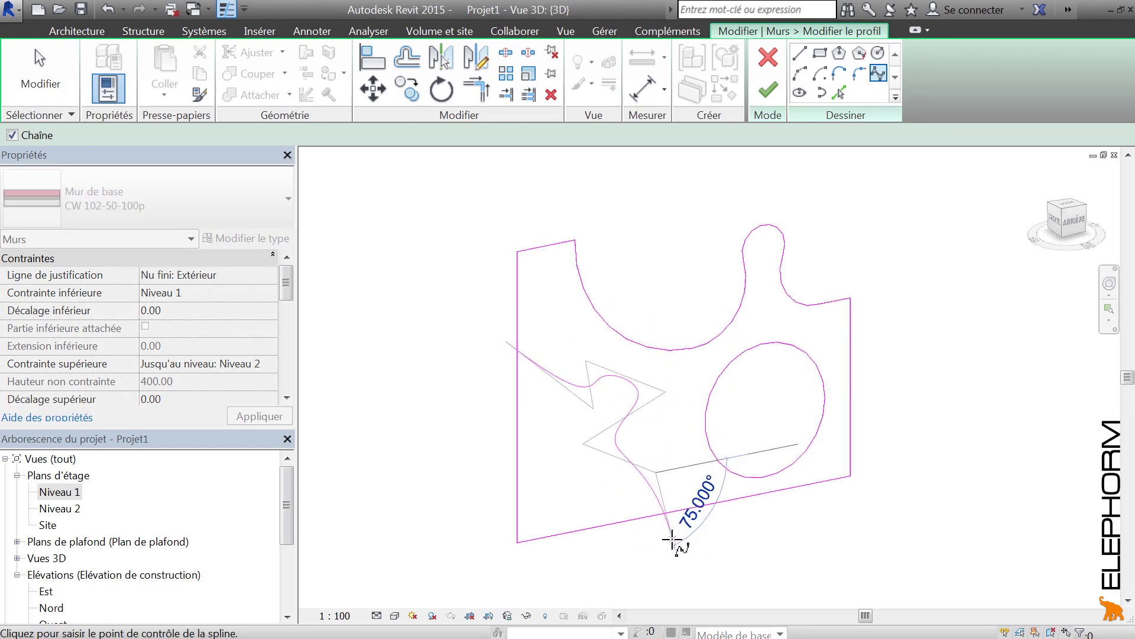
{"action": "left_click", "coordinate": [673, 538]}
Step: Extend the spline to the wall's left edge, then delete it
{"action": "left_click", "coordinate": [475, 89]}
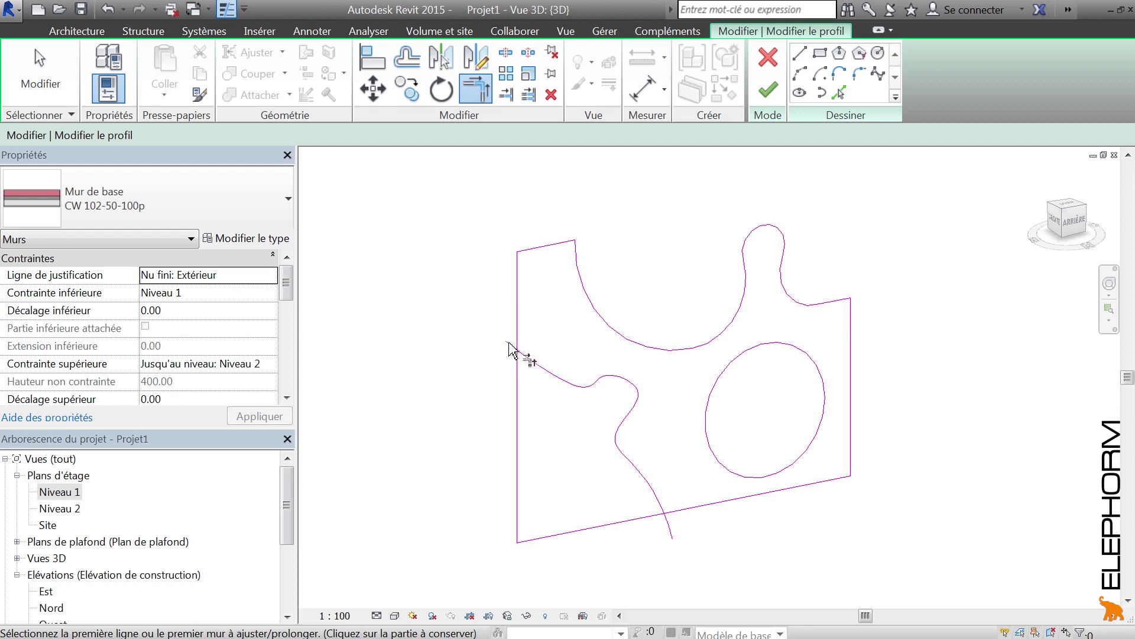
{"action": "left_click", "coordinate": [518, 352]}
{"action": "left_click", "coordinate": [532, 364]}
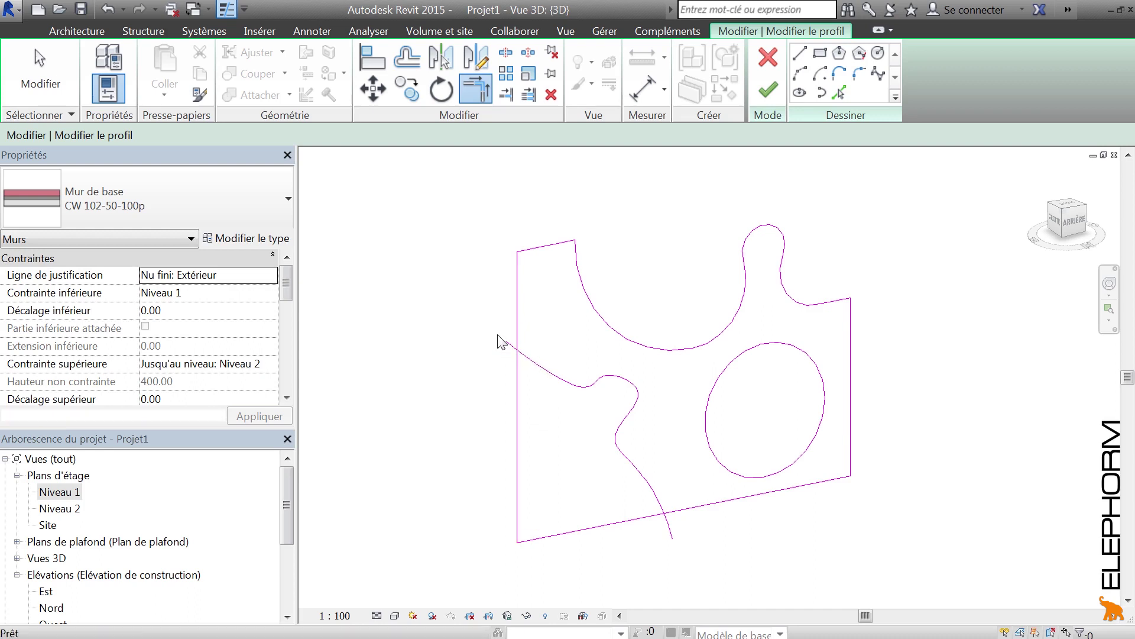
{"action": "key", "text": "Escape"}
{"action": "left_click", "coordinate": [529, 361]}
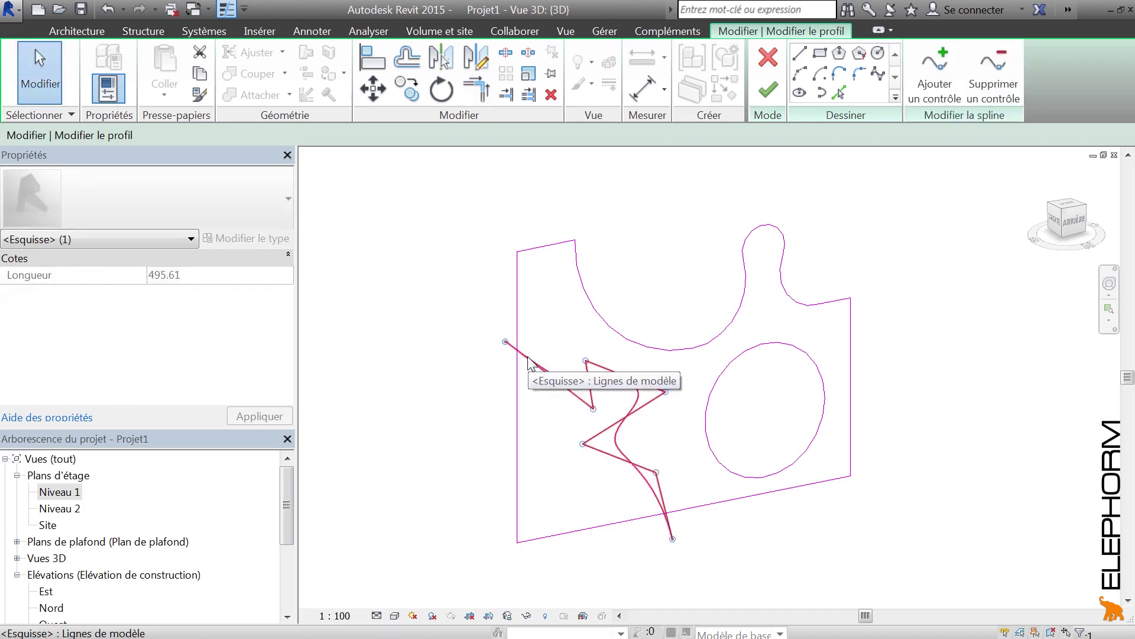
{"action": "key", "text": "Delete"}
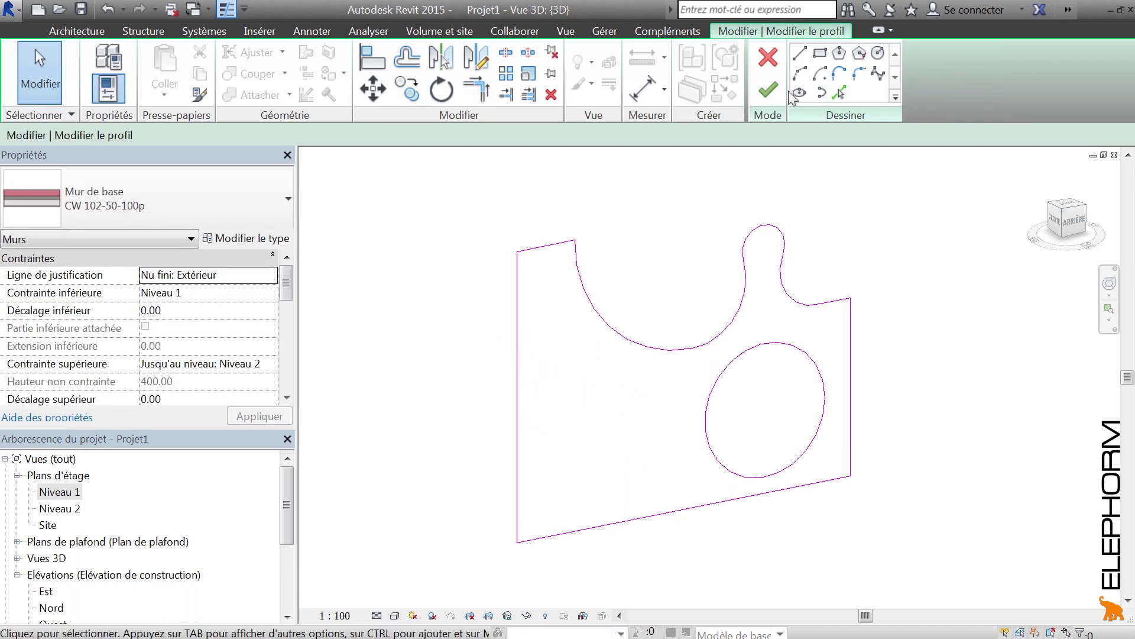
Step: Sketch a long, narrow ellipse in the wall's lower left and finish the profile to cut it
{"action": "left_click", "coordinate": [800, 93]}
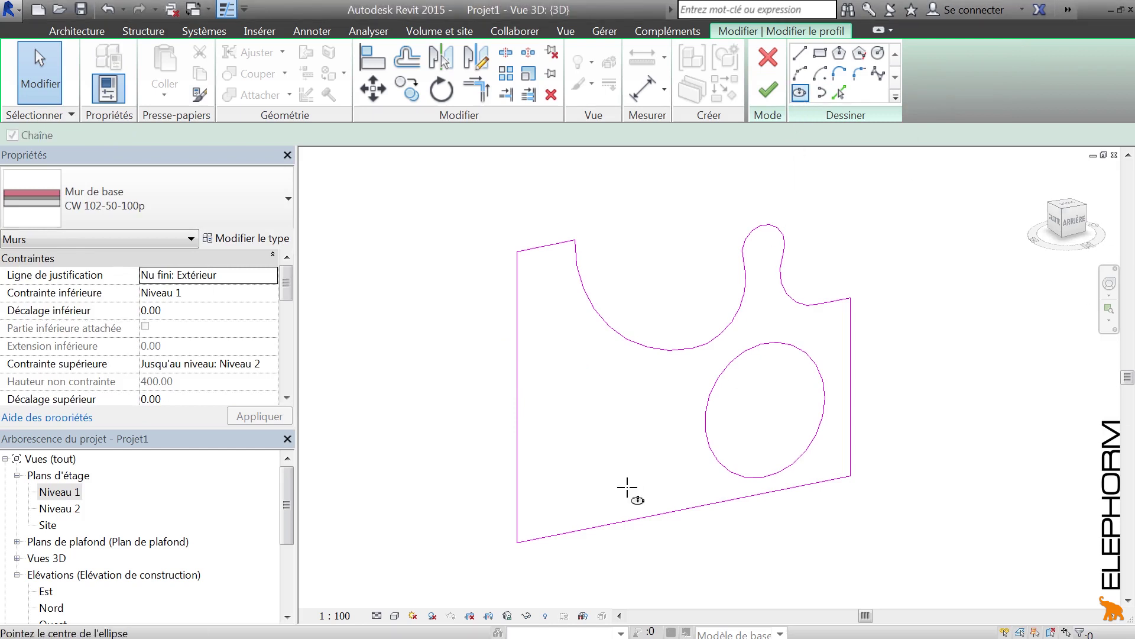
{"action": "left_click", "coordinate": [600, 440]}
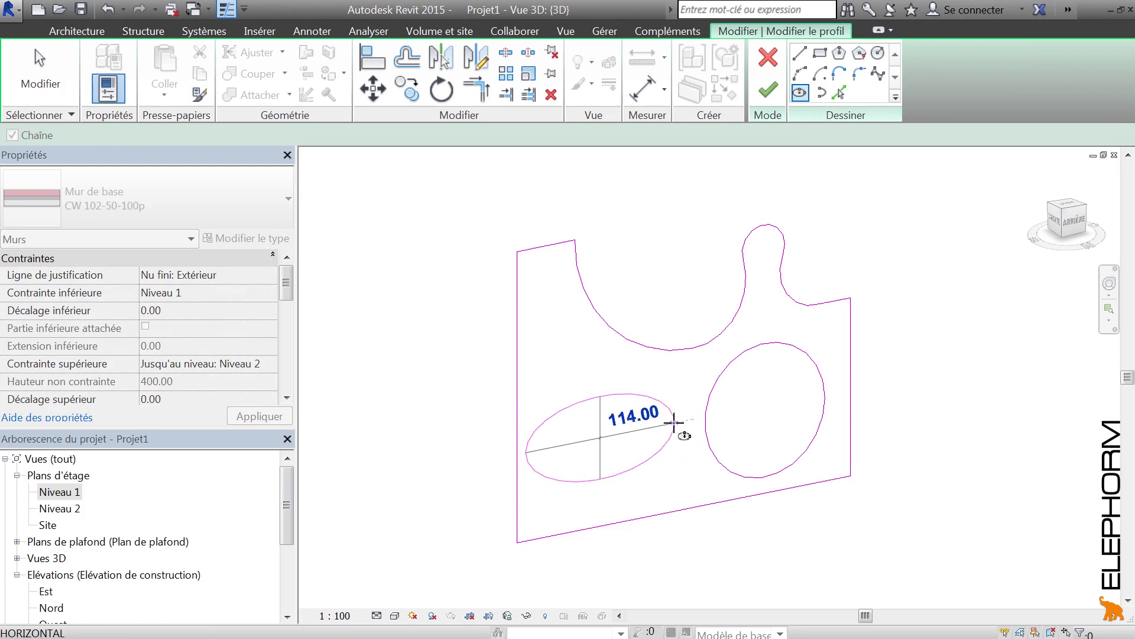
{"action": "left_click", "coordinate": [671, 423]}
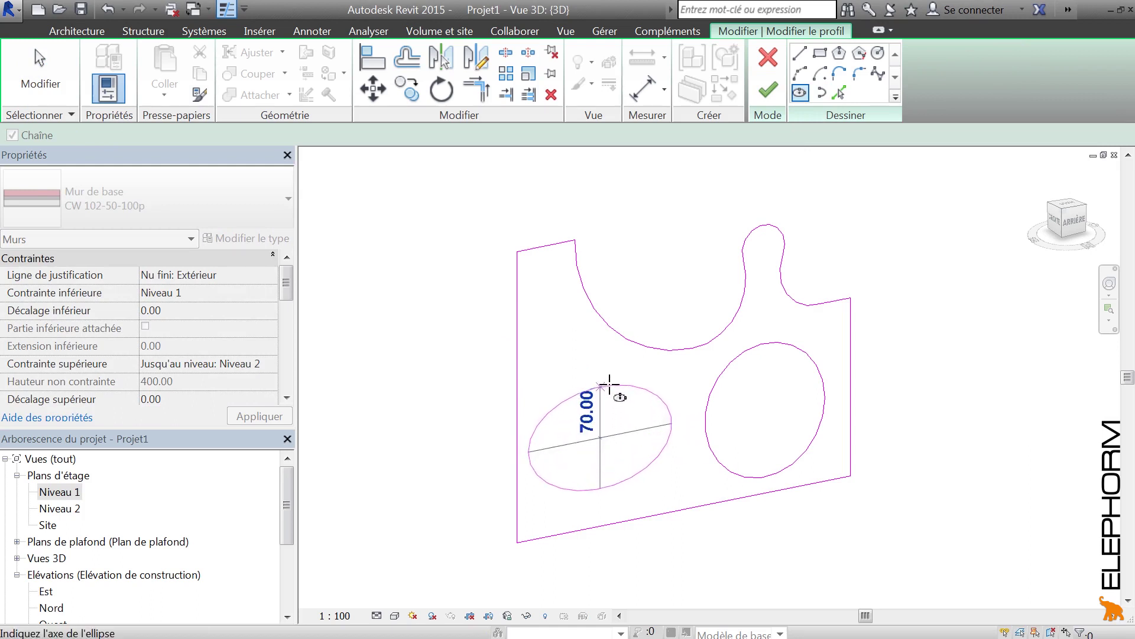
{"action": "left_click", "coordinate": [615, 417]}
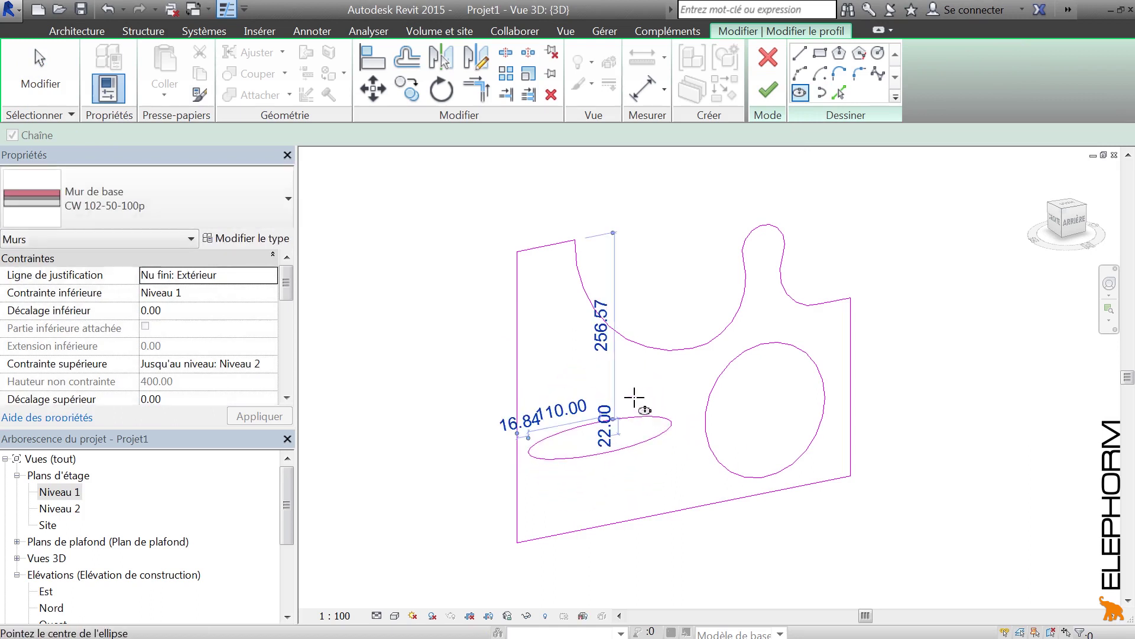
{"action": "left_click", "coordinate": [776, 92]}
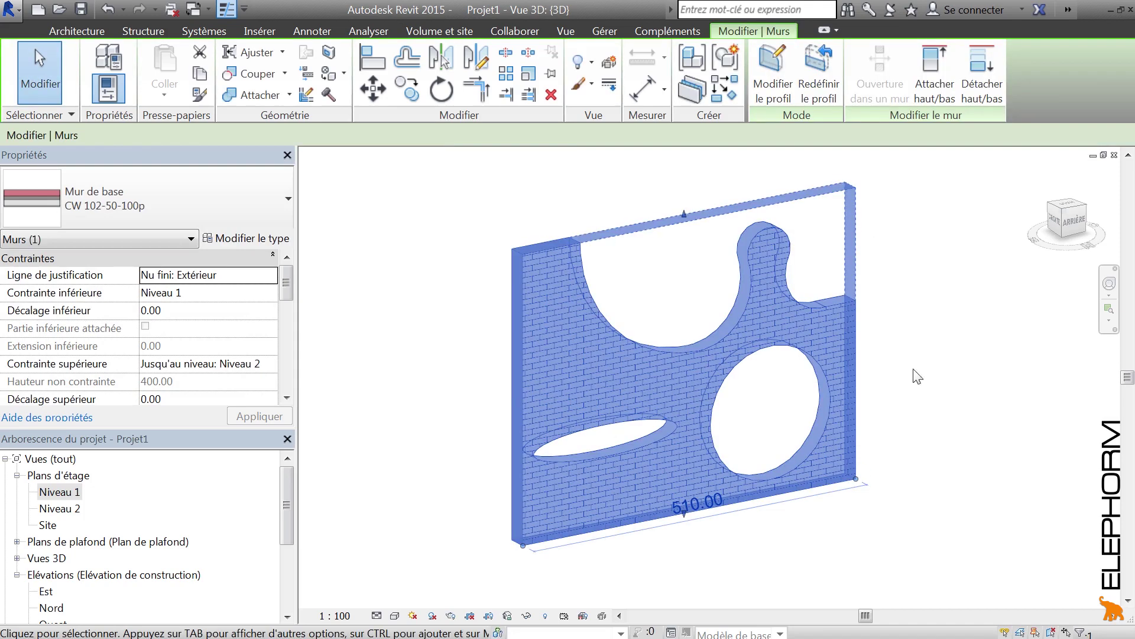
{"action": "left_click", "coordinate": [969, 403]}
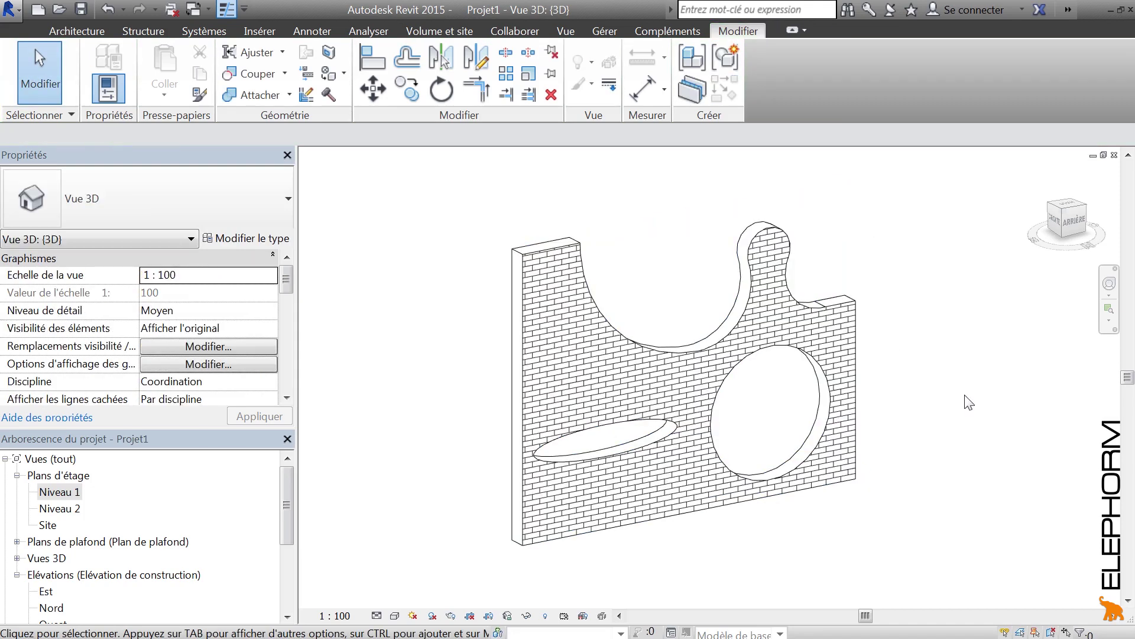